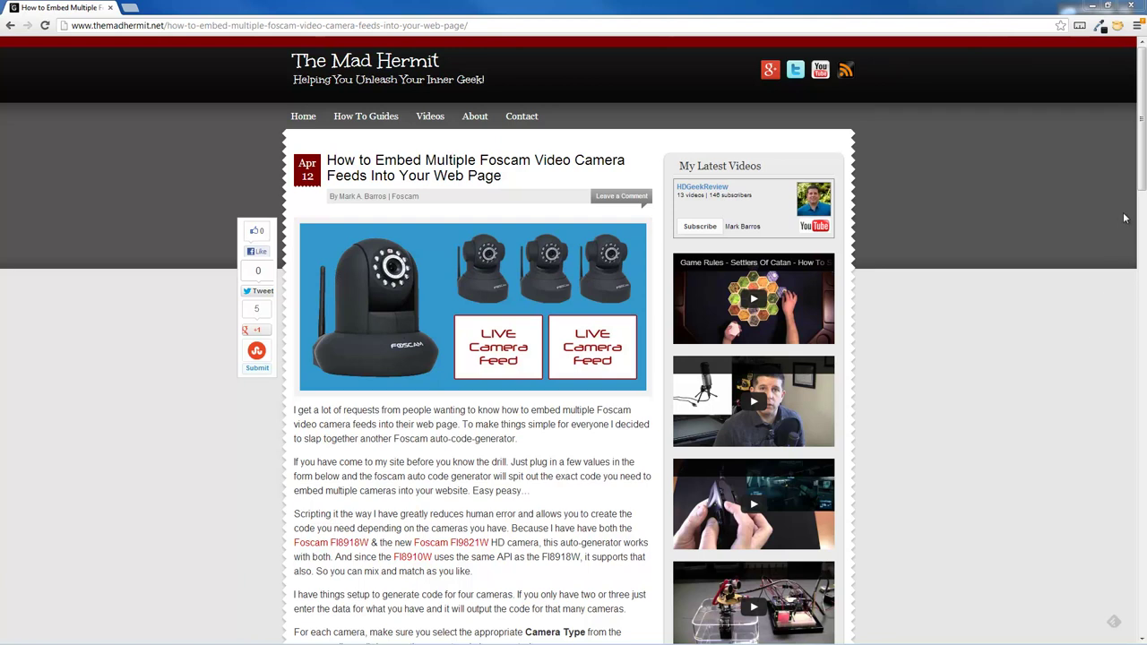
# Step: Scroll the code generator page down to the Step 1 red WARNING box about guest accounts
pyautogui.moveTo(1141, 173); pyautogui.dragTo(1137, 337)
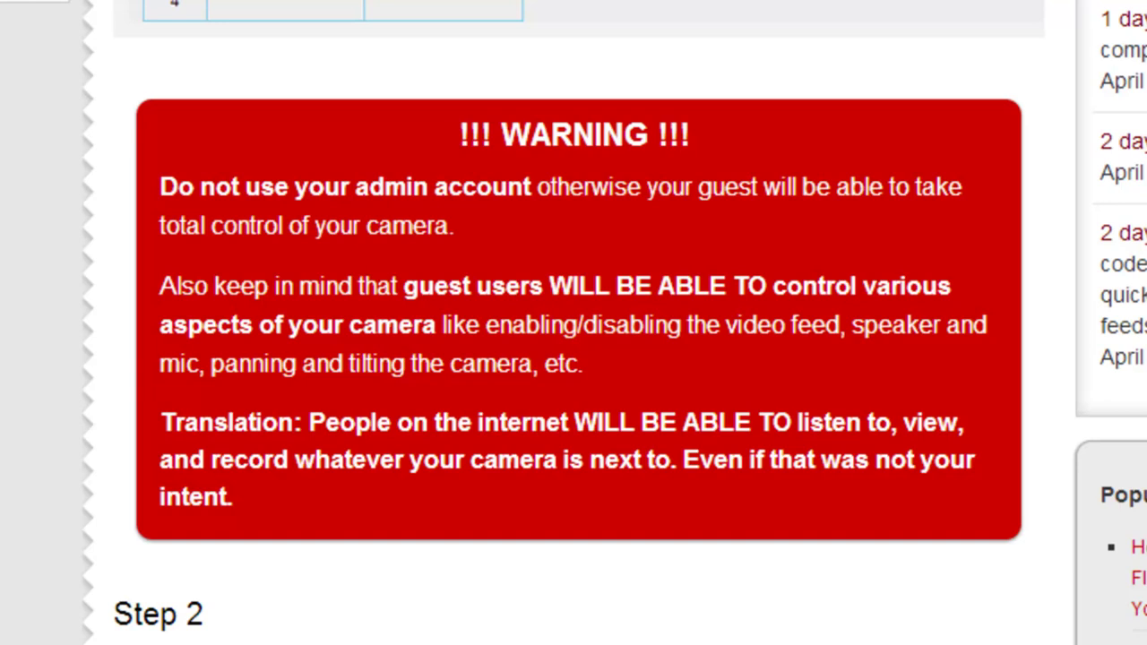
pyautogui.scroll(-10, 574, 359)
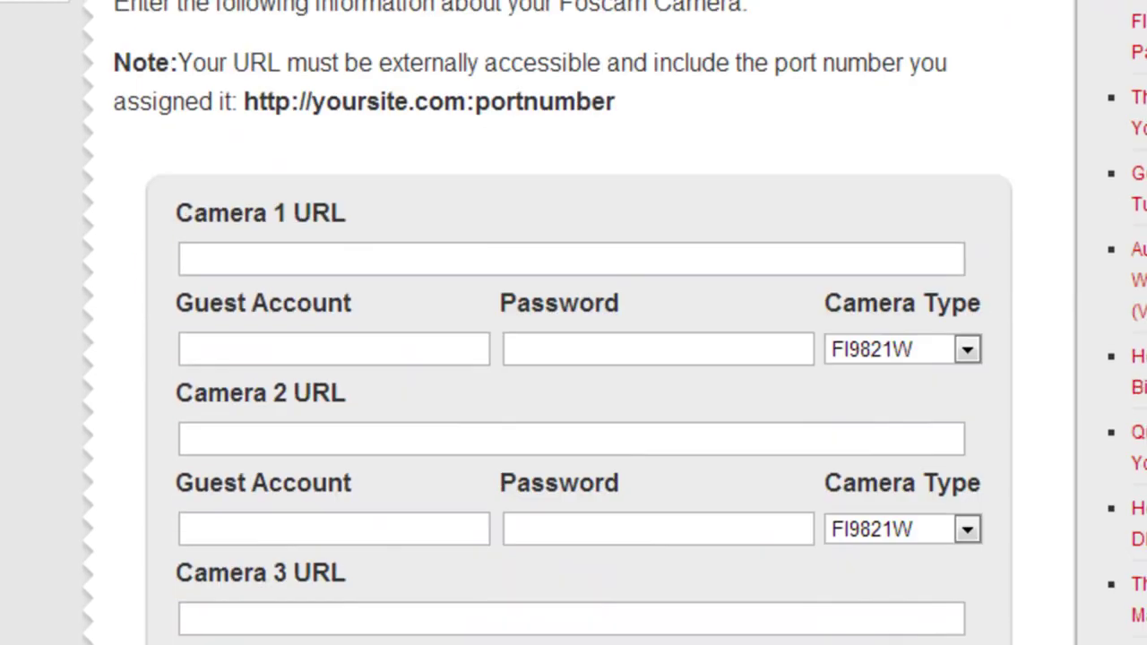
# Step: Scroll back up through the Step 2 camera form
pyautogui.scroll(13, 574, 359)
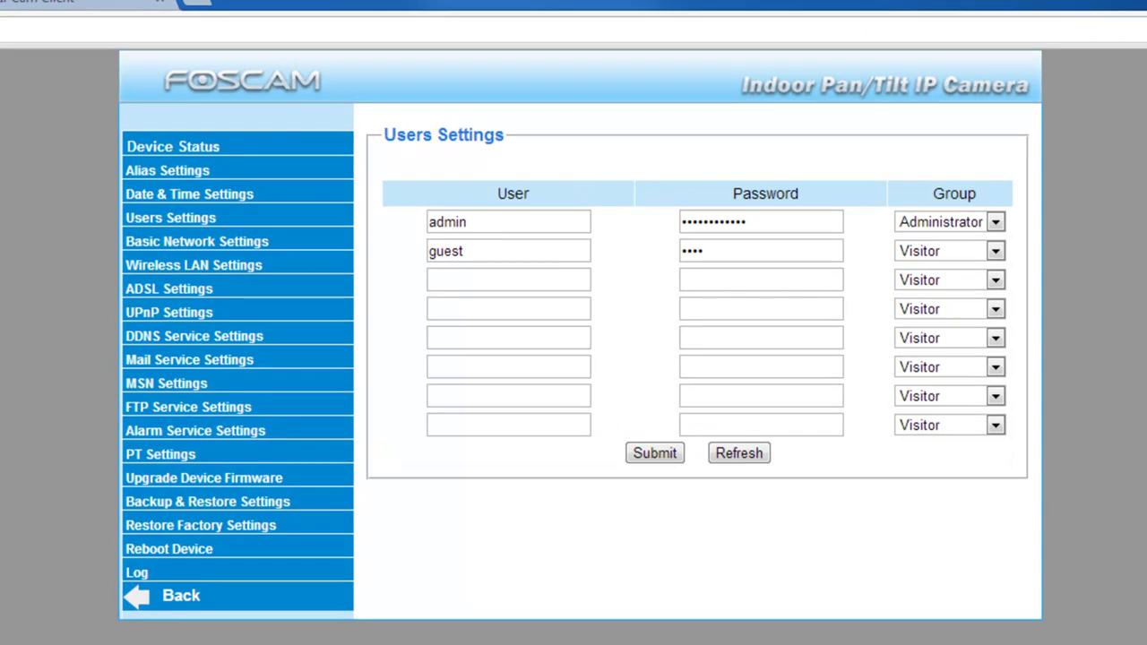
# Step: Inspect the guest visitor account and the new-user form, then return to the embedding article
pyautogui.click(487, 252)
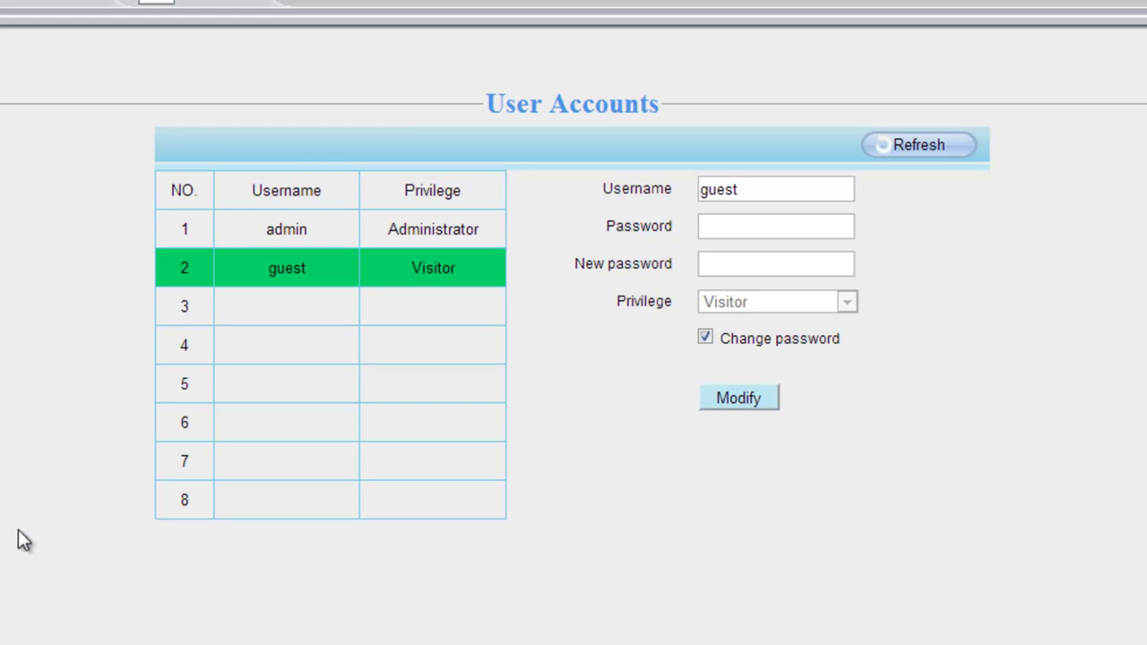
pyautogui.click(294, 315)
pyautogui.click(745, 189)
pyautogui.click(748, 226)
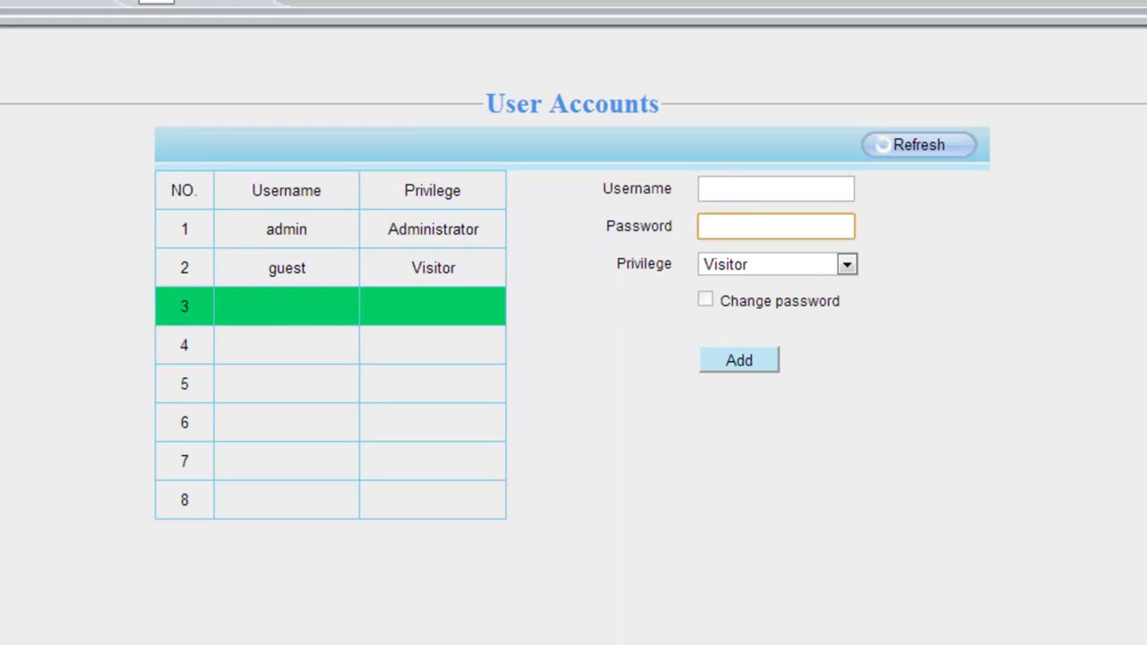
pyautogui.click(296, 280)
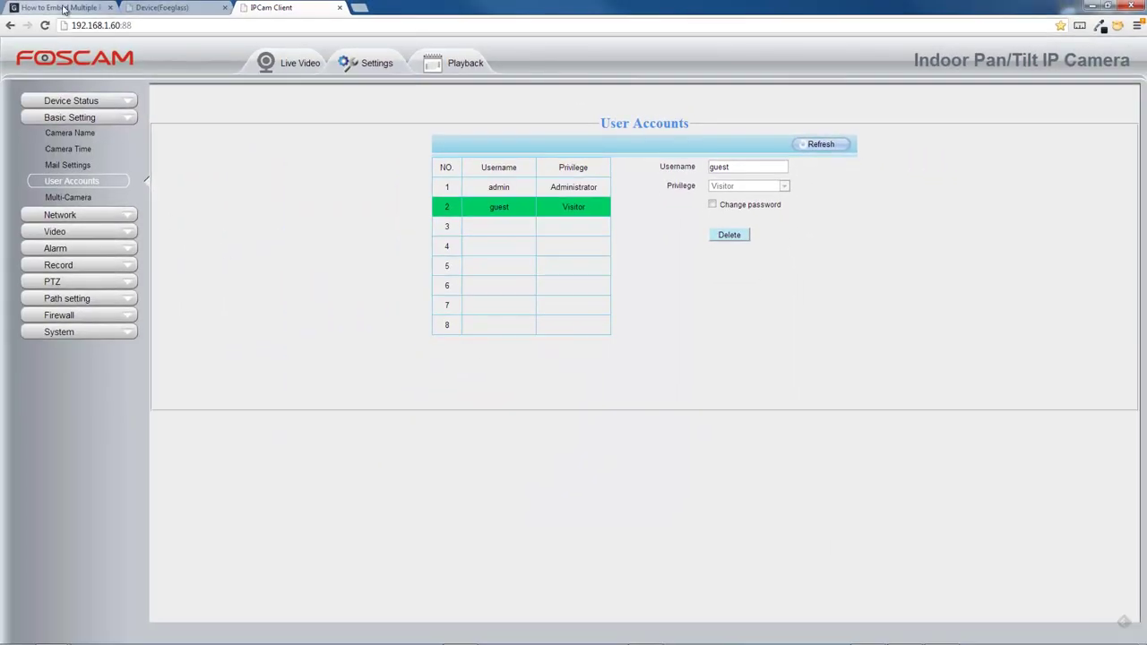
pyautogui.click(64, 9)
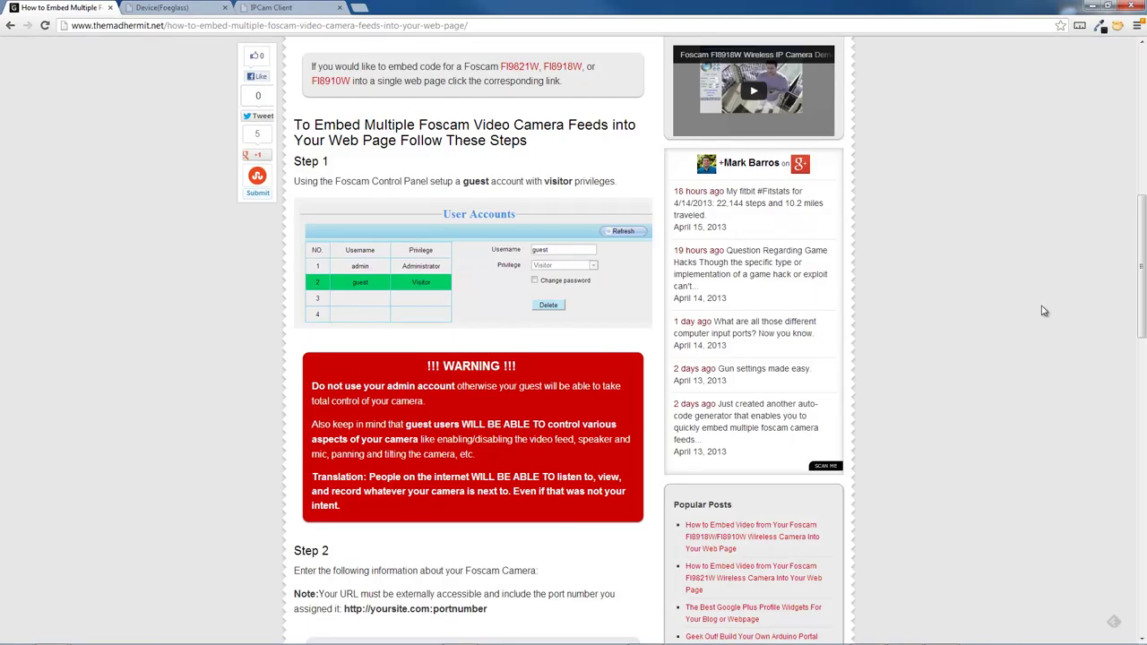
pyautogui.moveTo(1144, 224); pyautogui.dragTo(1139, 328)
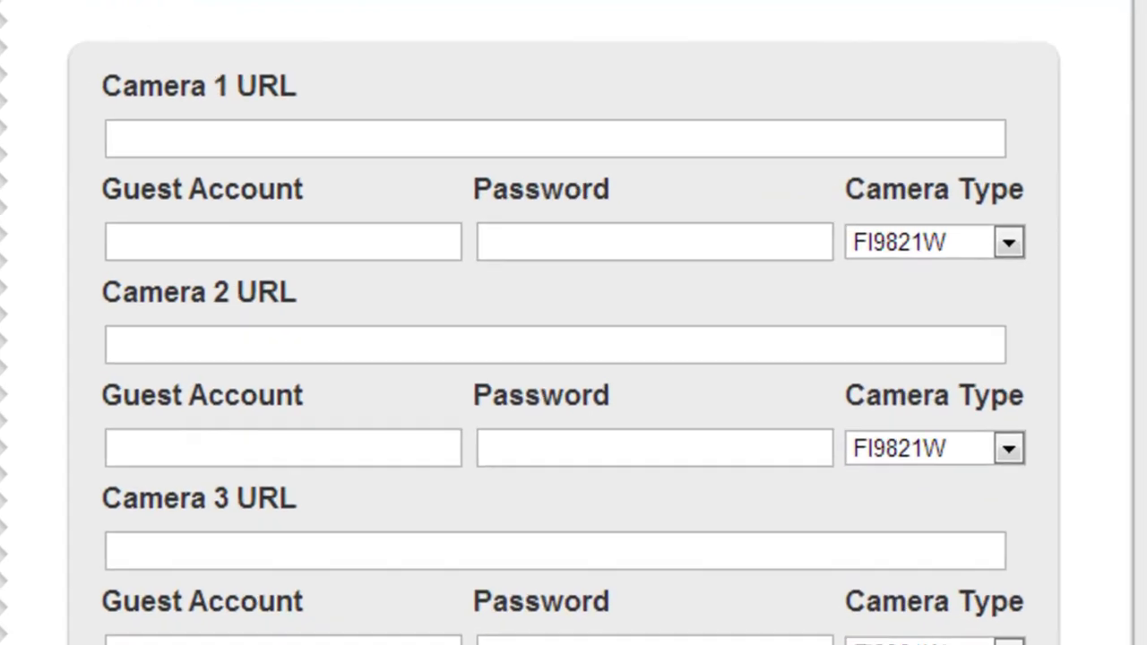
pyautogui.click(350, 132)
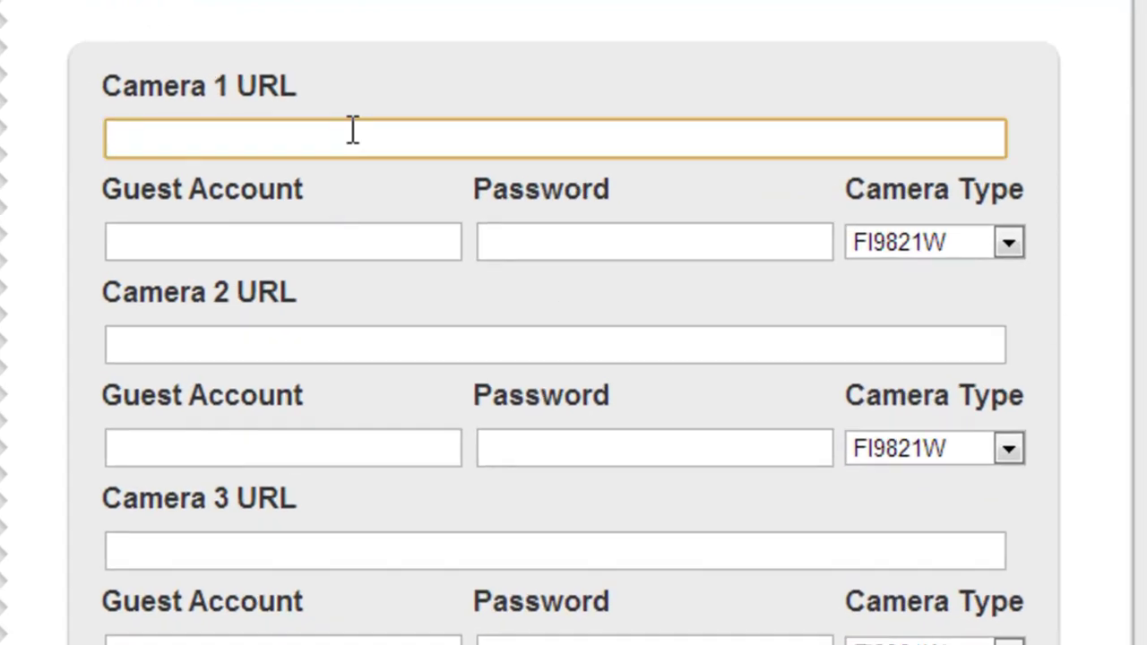
pyautogui.write('http://192.168.1.50:8101/')
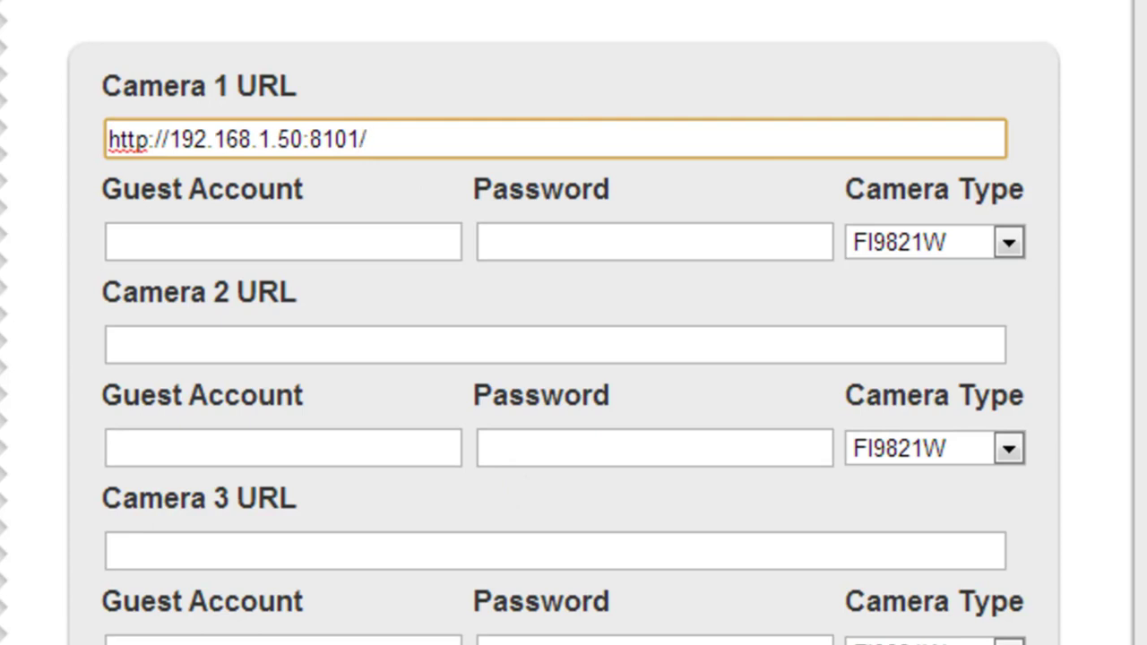
# Step: Enter Camera 1's guest account 'guest' and its password, and set its type to FI8918W
pyautogui.click(277, 246)
pyautogui.write('guest')
pyautogui.press('Tab')
pyautogui.write('test')
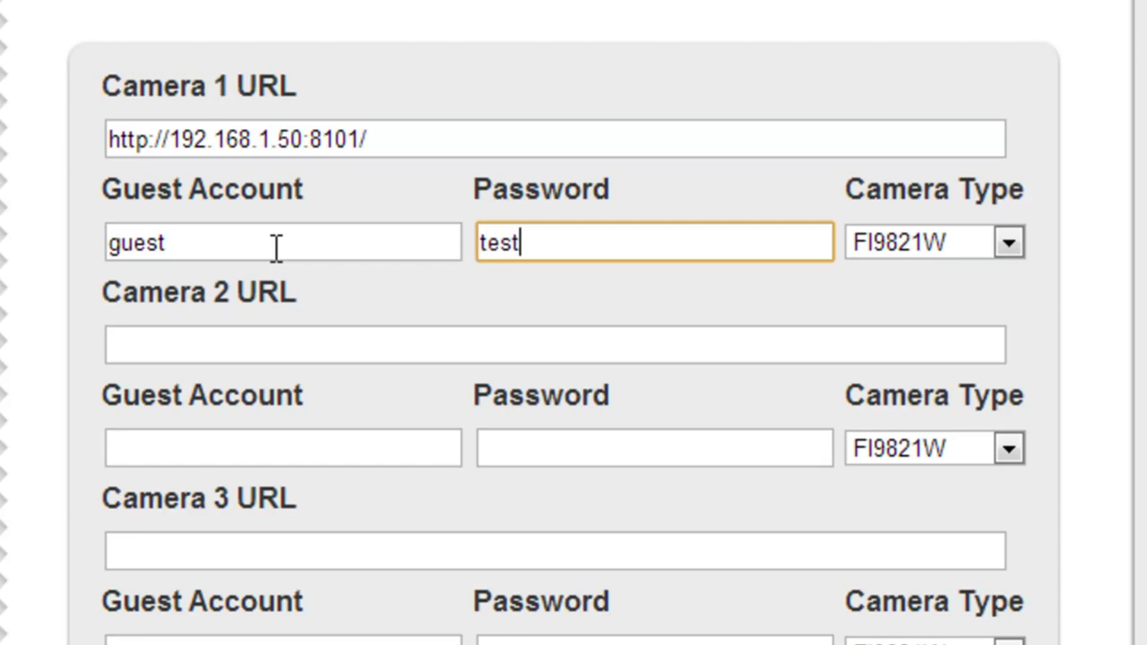
pyautogui.press('Tab')
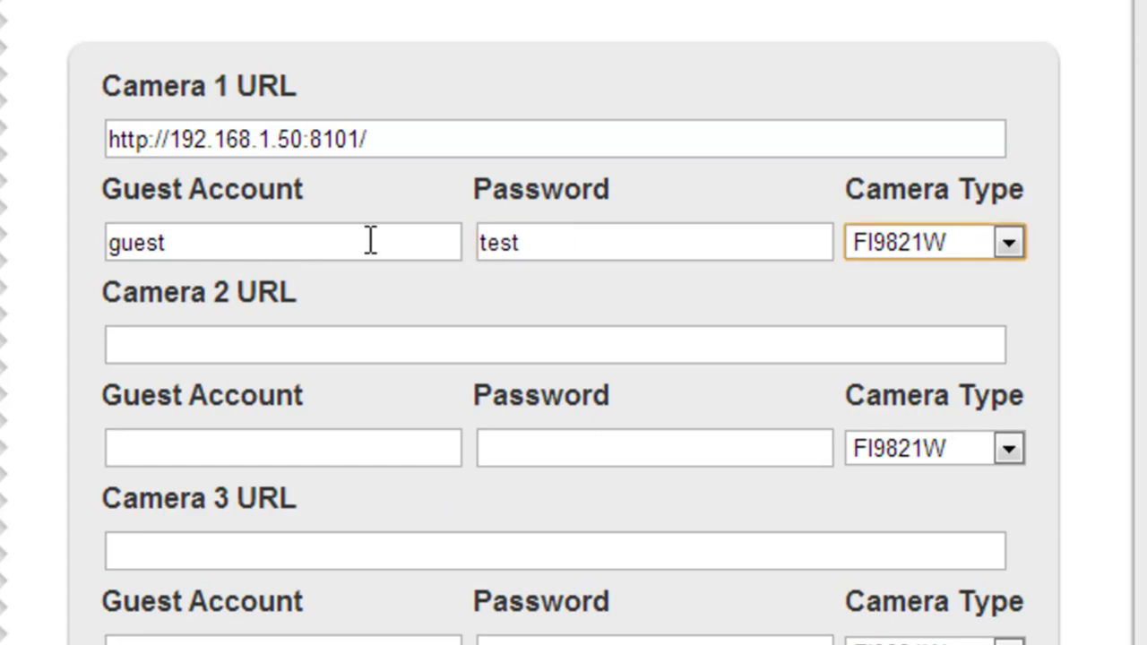
pyautogui.click(1013, 243)
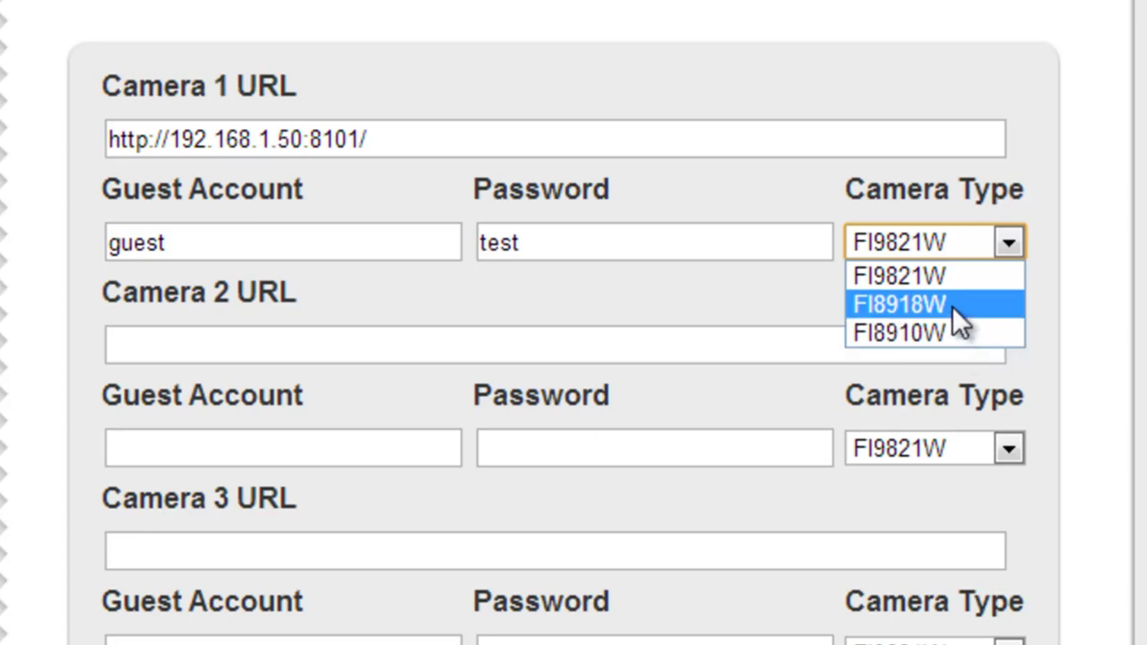
pyautogui.click(952, 306)
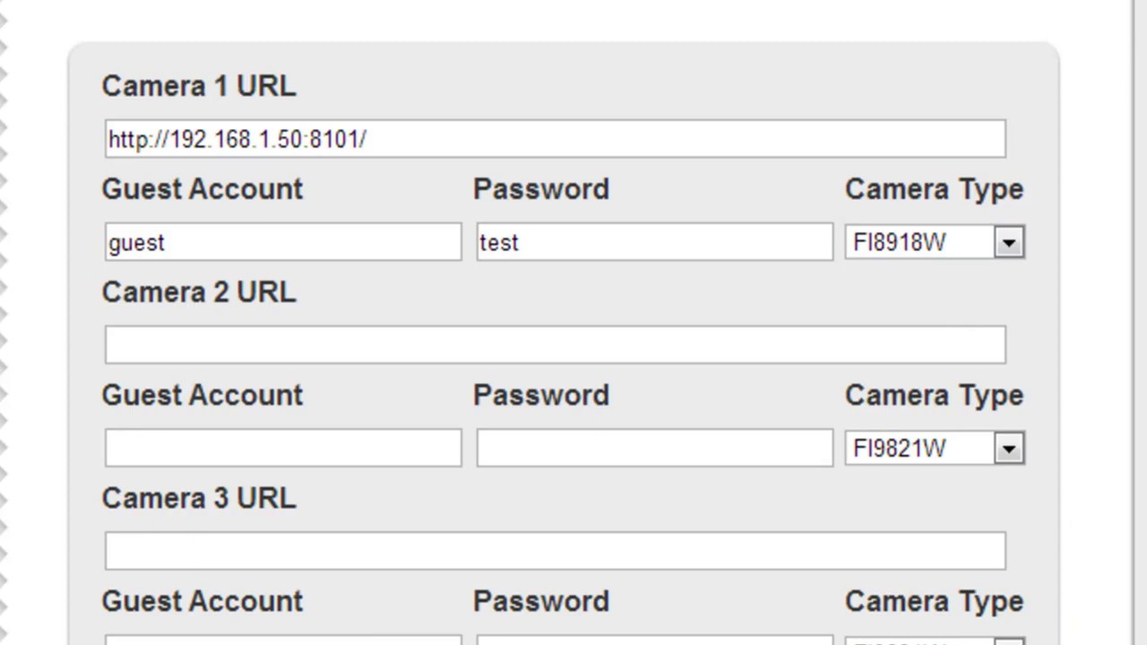
pyautogui.click(199, 340)
pyautogui.write('http://192.168.1.60:88/')
pyautogui.click(309, 448)
pyautogui.write('gu')
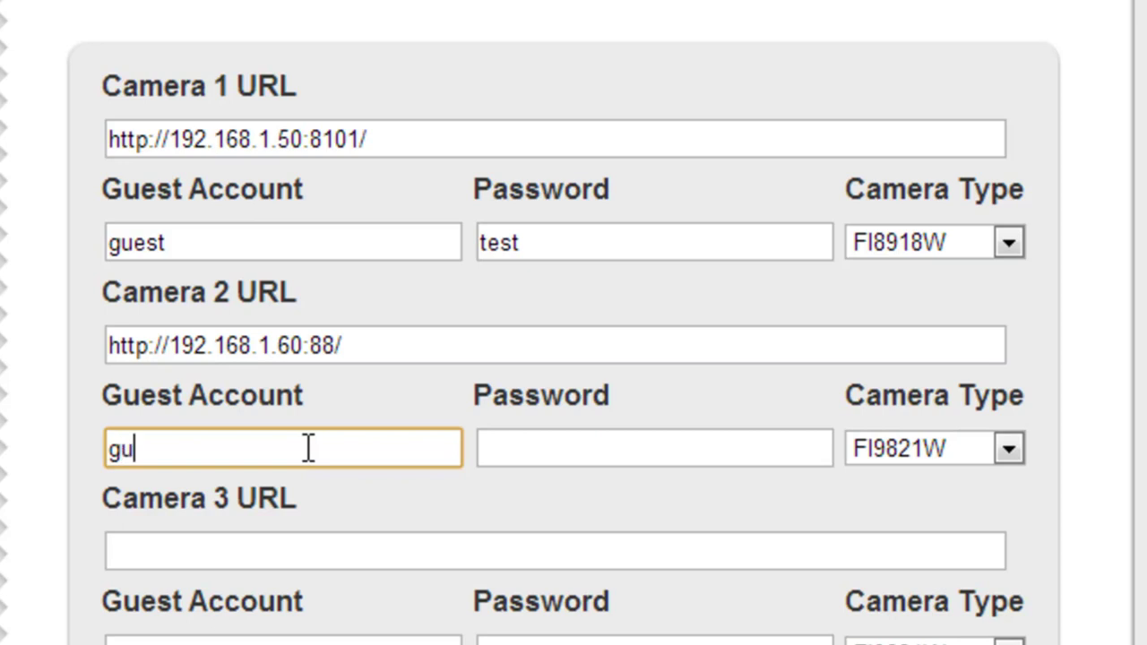
pyautogui.write('est')
pyautogui.press('Tab')
pyautogui.write('test')
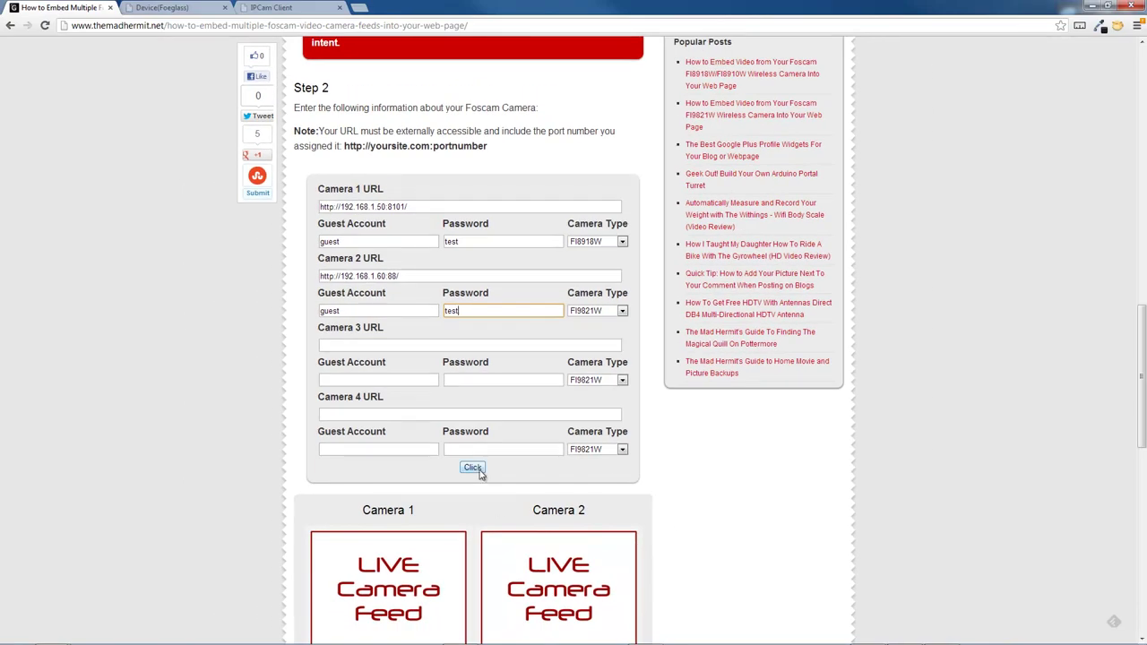
# Step: Generate the embed code previewing both camera feeds and select all of the Camera Video Code
pyautogui.click(472, 467)
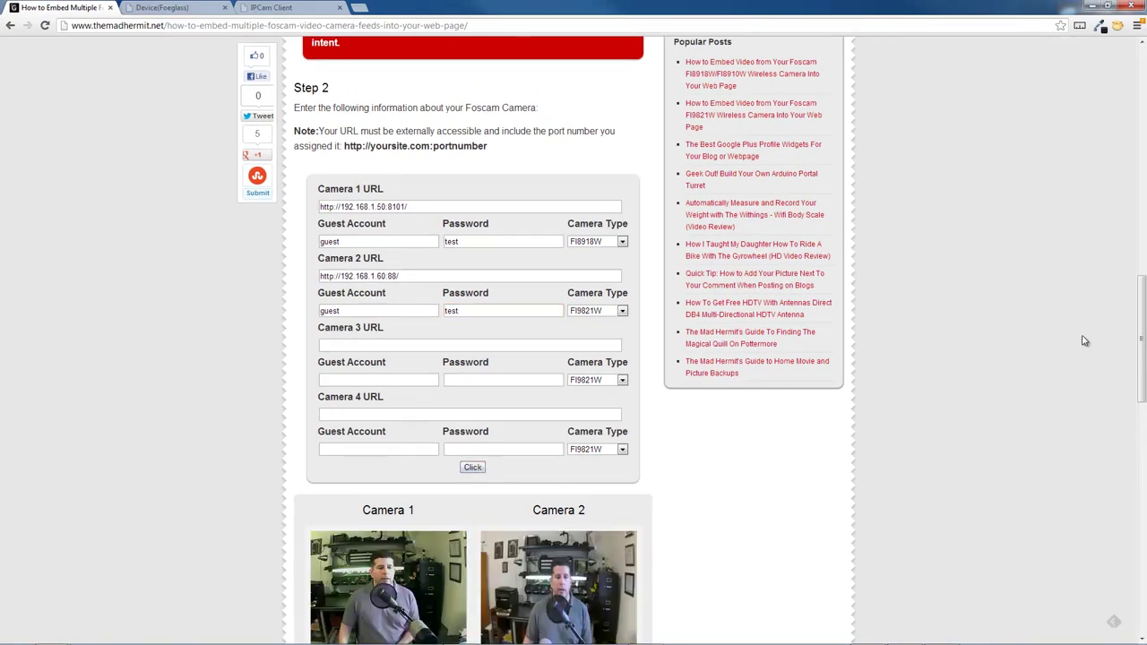
pyautogui.moveTo(1138, 314); pyautogui.dragTo(1140, 366)
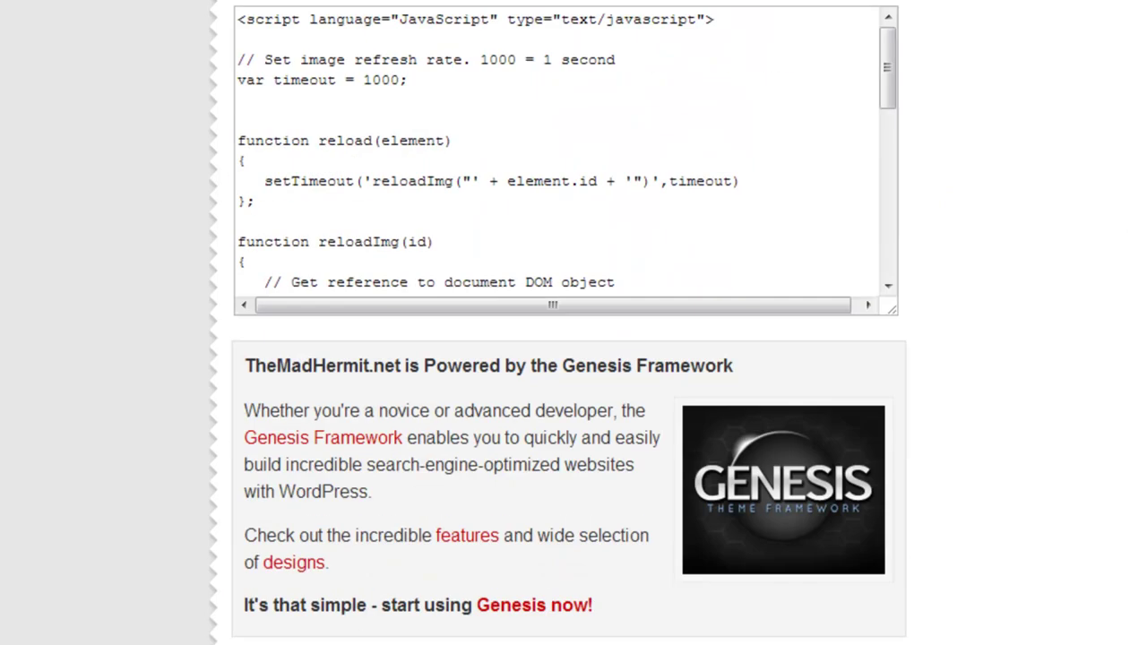
pyautogui.click(607, 575)
pyautogui.hotkey('ctrl', 'c')
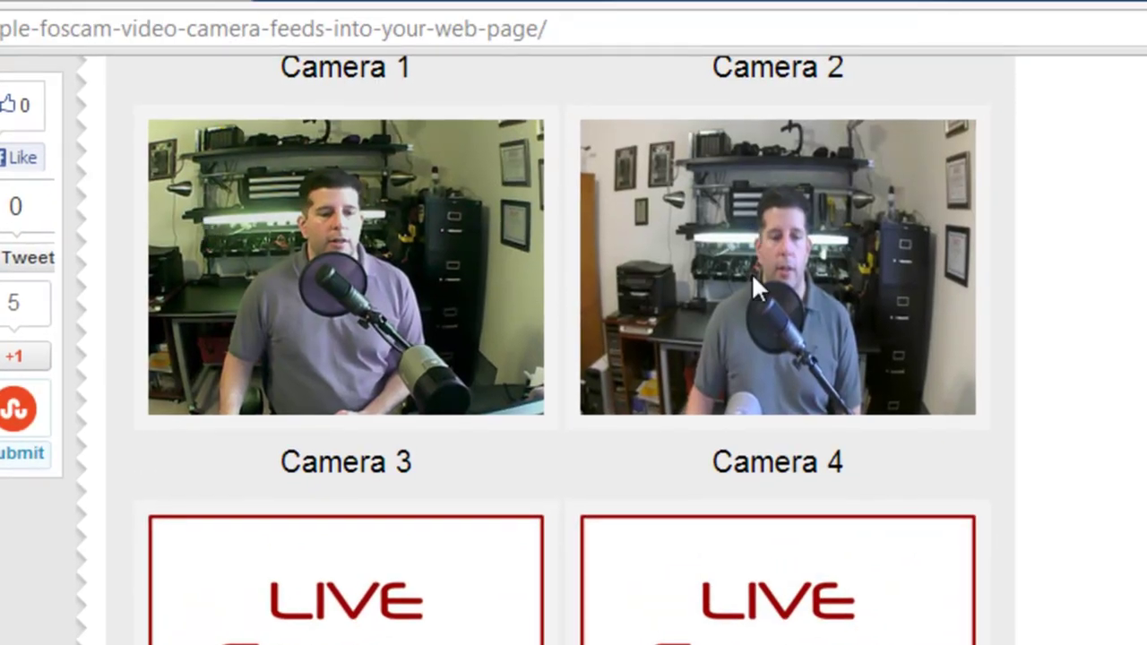
pyautogui.scroll(-5, 561, 351)
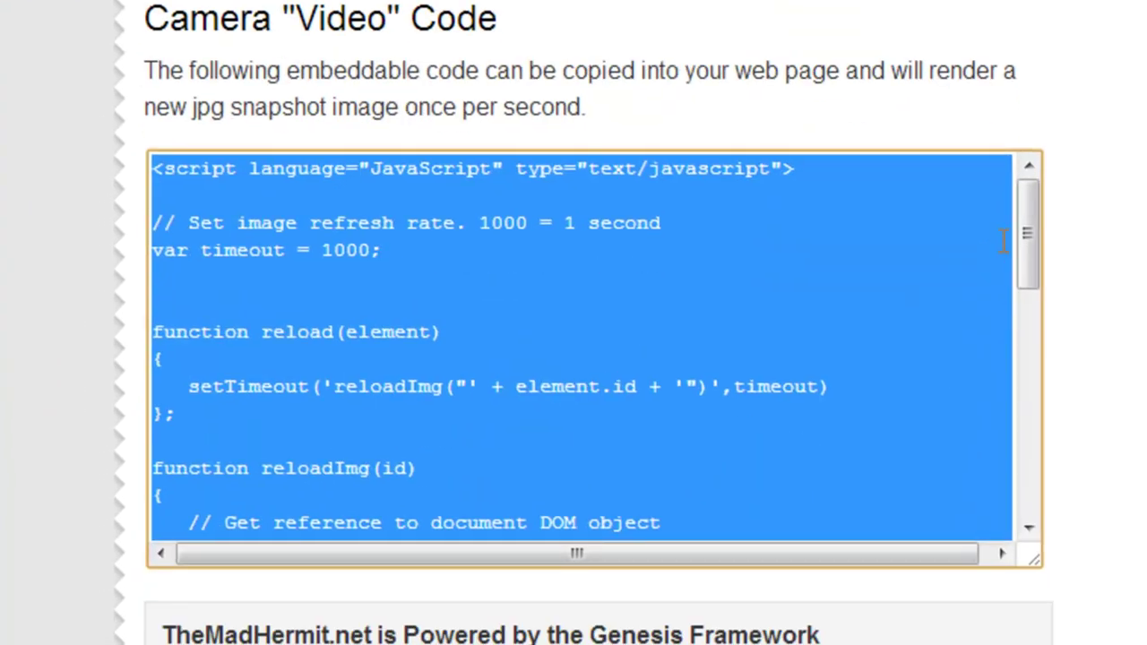
pyautogui.moveTo(1025, 296); pyautogui.dragTo(1011, 468)
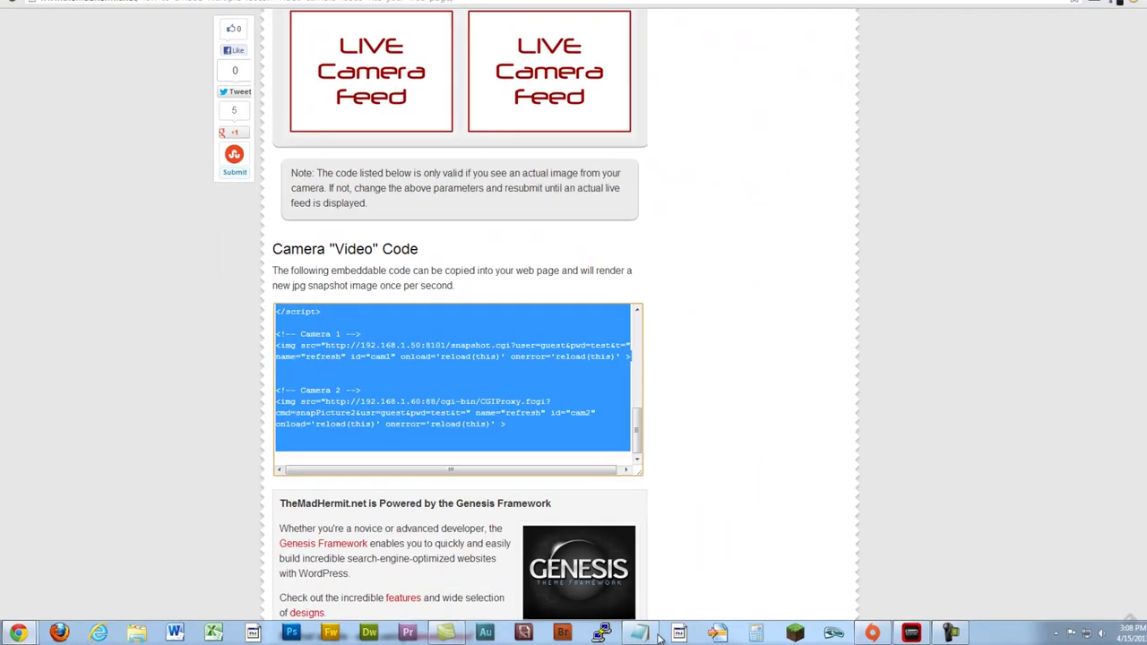
pyautogui.rightClick(639, 633)
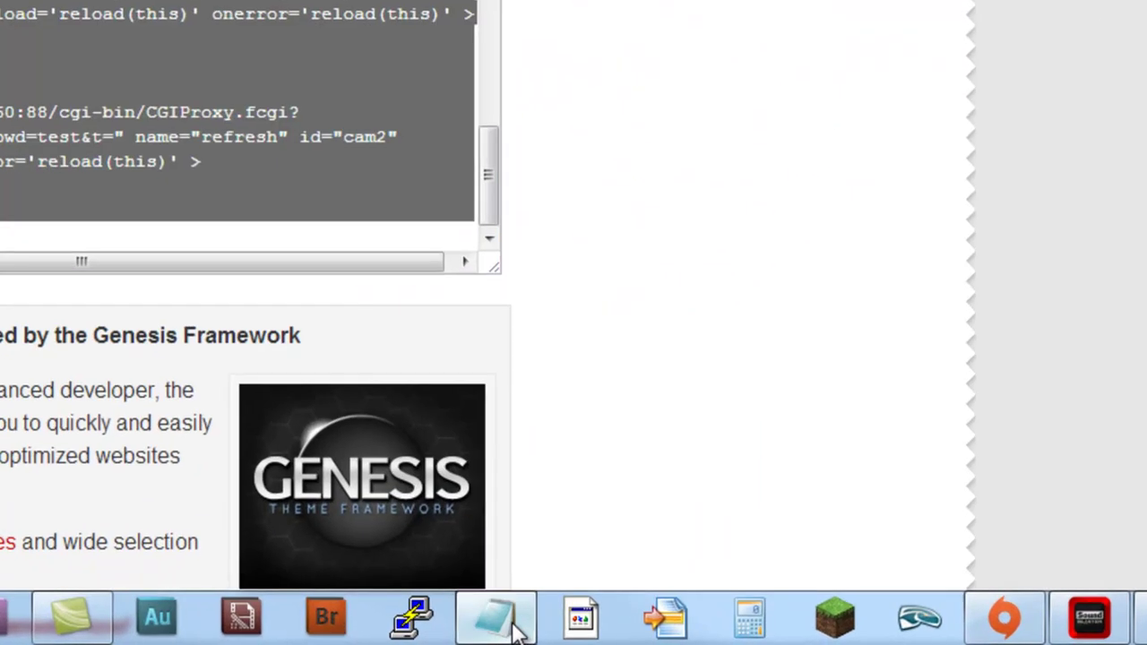
# Step: Paste the camera code into a new Notepad document and save it as CameraTest.html
pyautogui.click(645, 574)
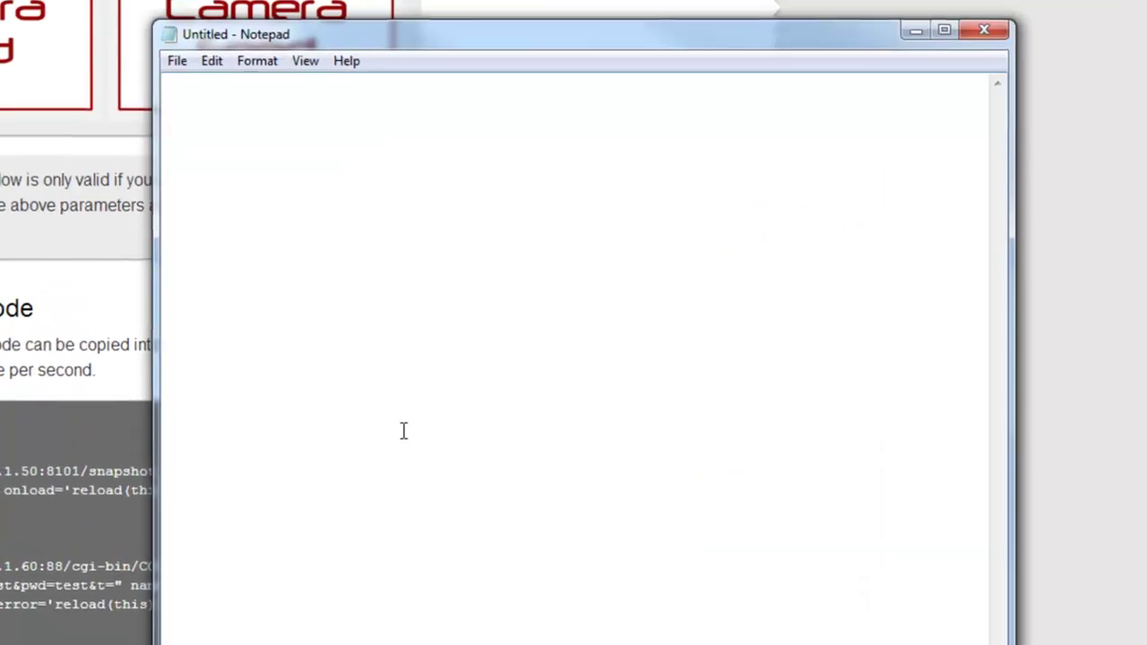
pyautogui.hotkey('ctrl', 'v')
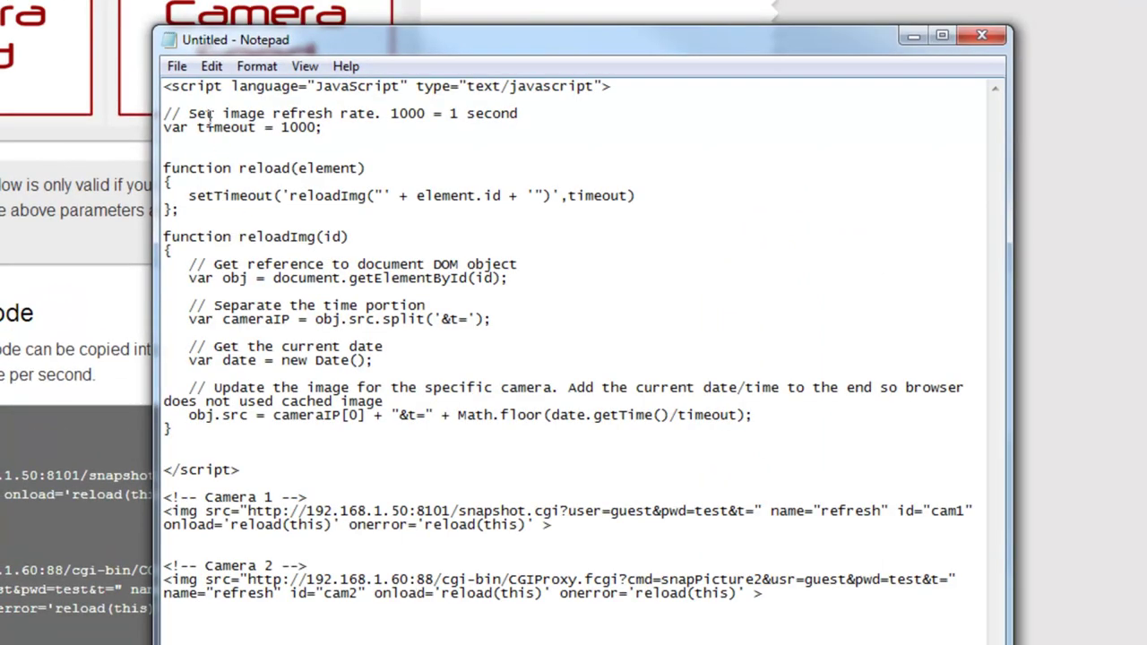
pyautogui.click(176, 67)
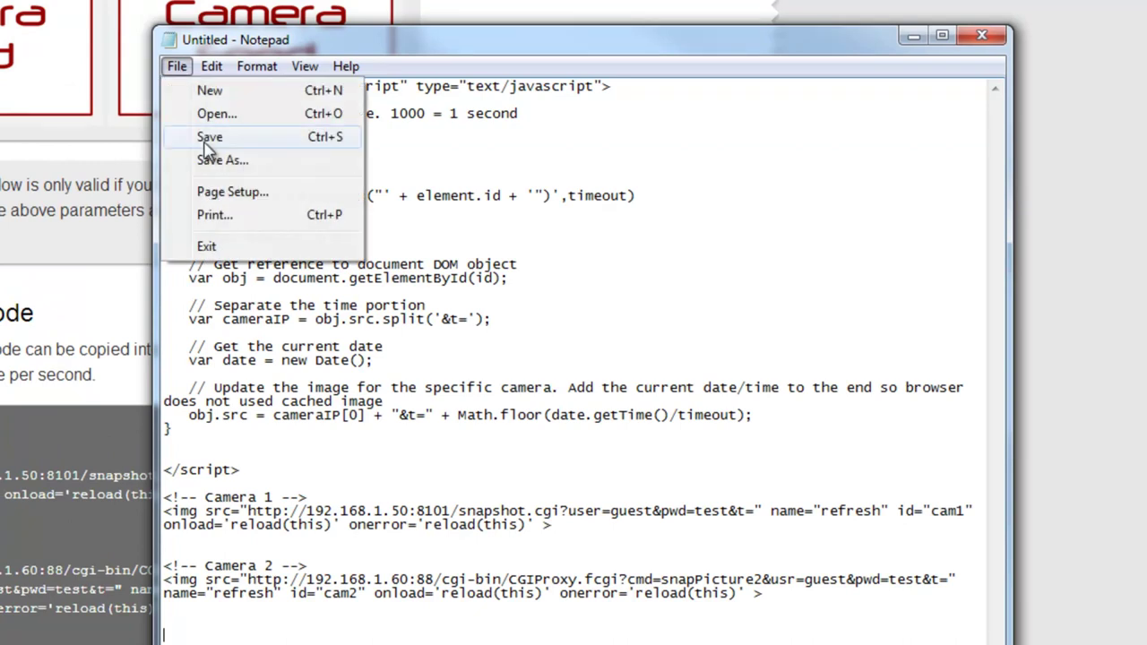
pyautogui.click(208, 139)
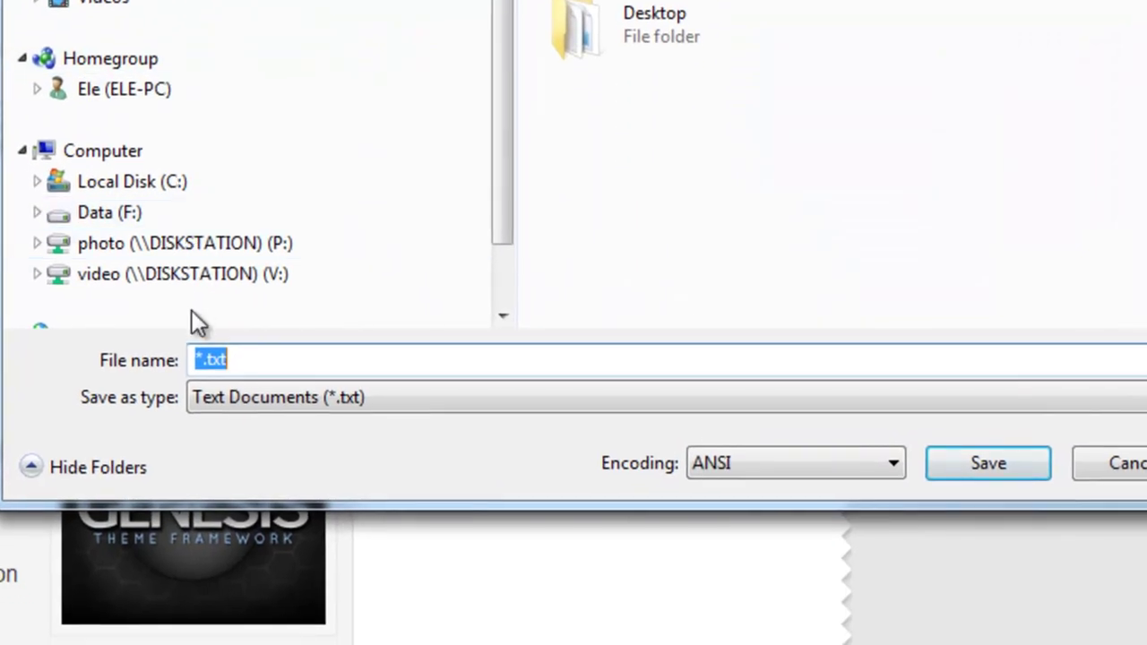
pyautogui.write('homeraTest.')
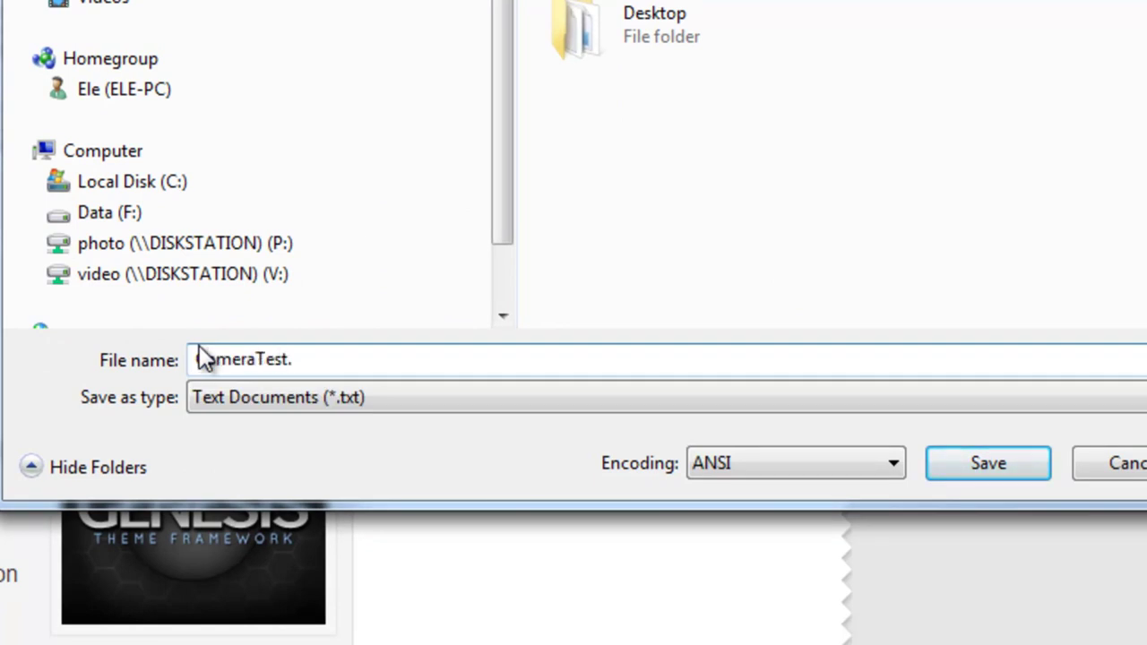
pyautogui.write('html')
pyautogui.press('Return')
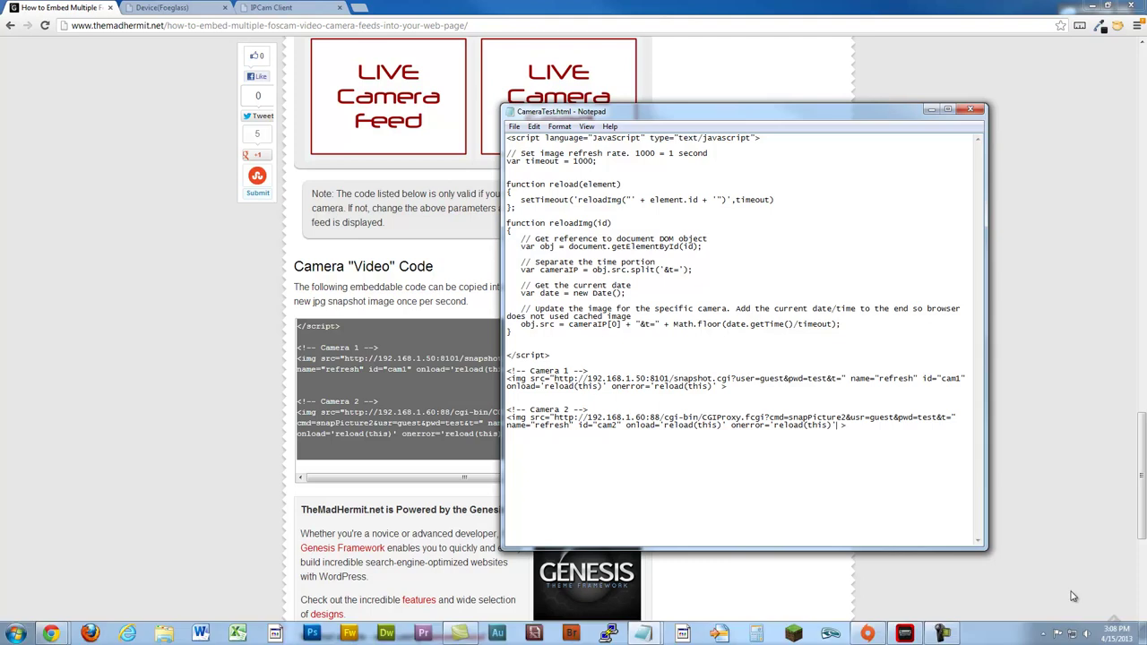
# Step: Open CameraTest.html from the desktop in Chrome and scroll to check both live feeds
pyautogui.click(1143, 636)
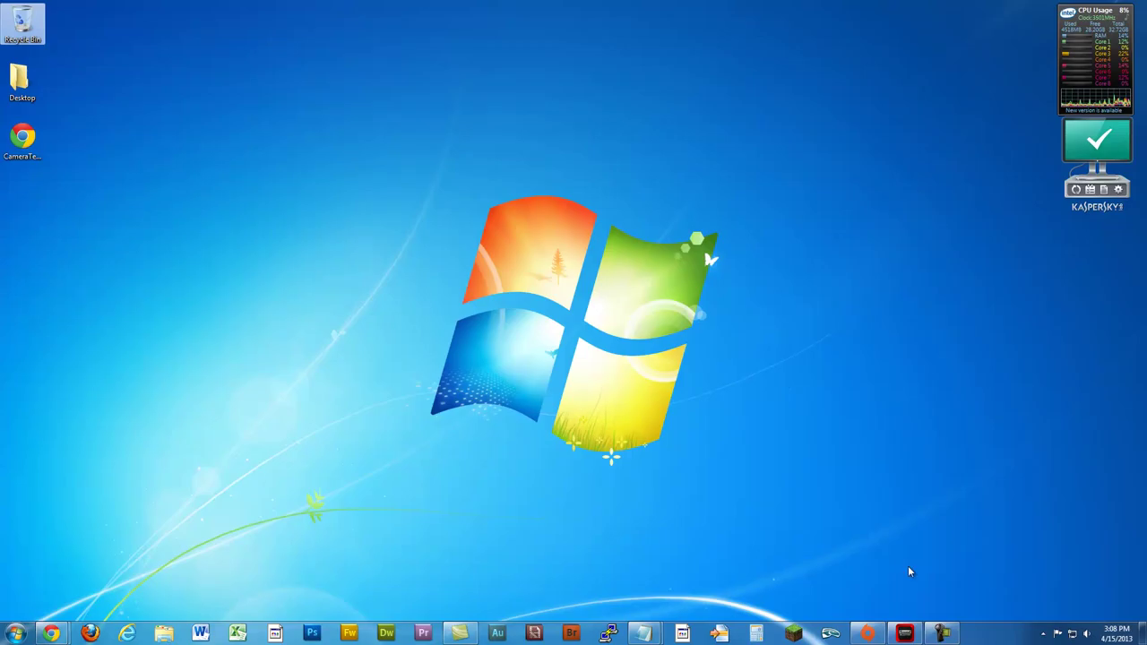
pyautogui.doubleClick(20, 144)
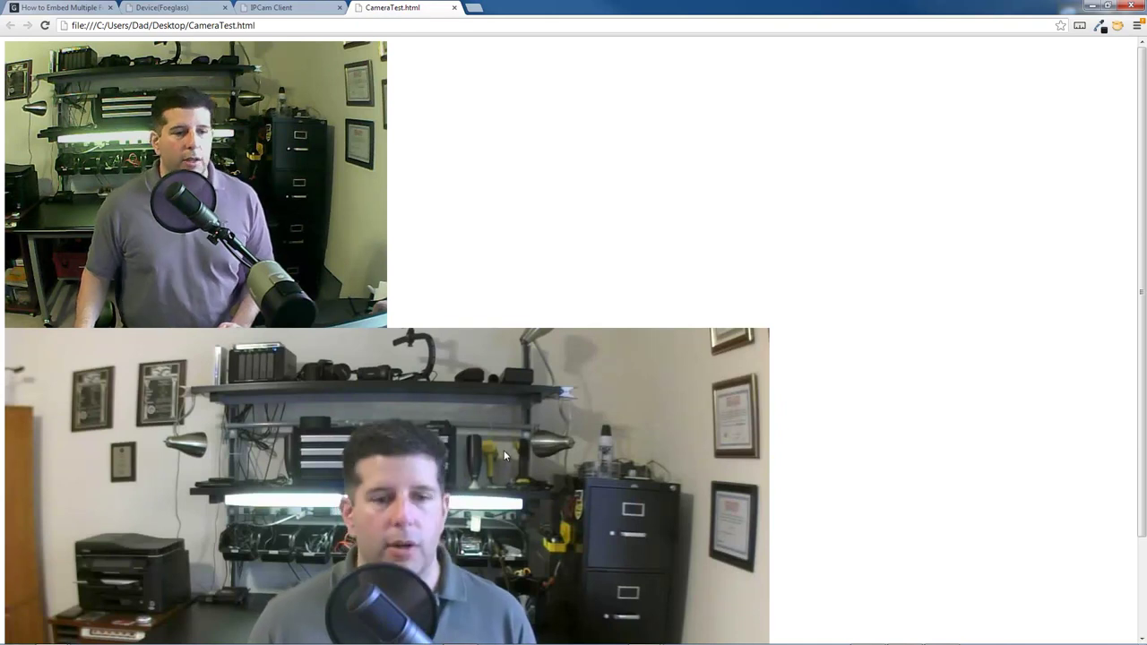
pyautogui.scroll(-2, 1131, 306)
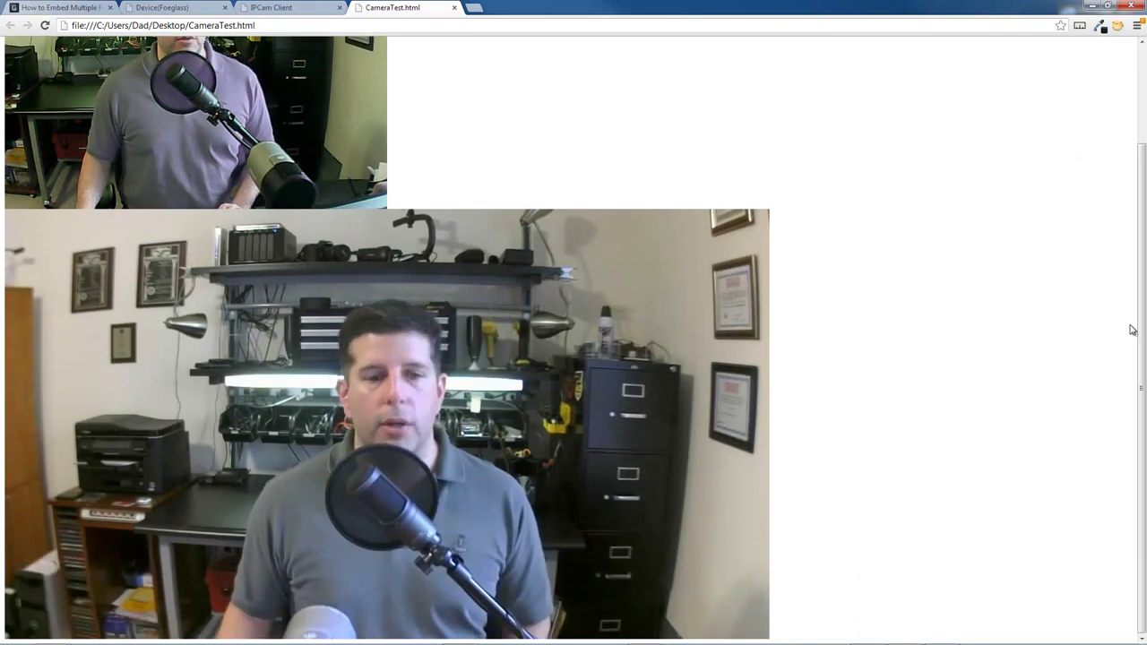
pyautogui.scroll(2, 1131, 329)
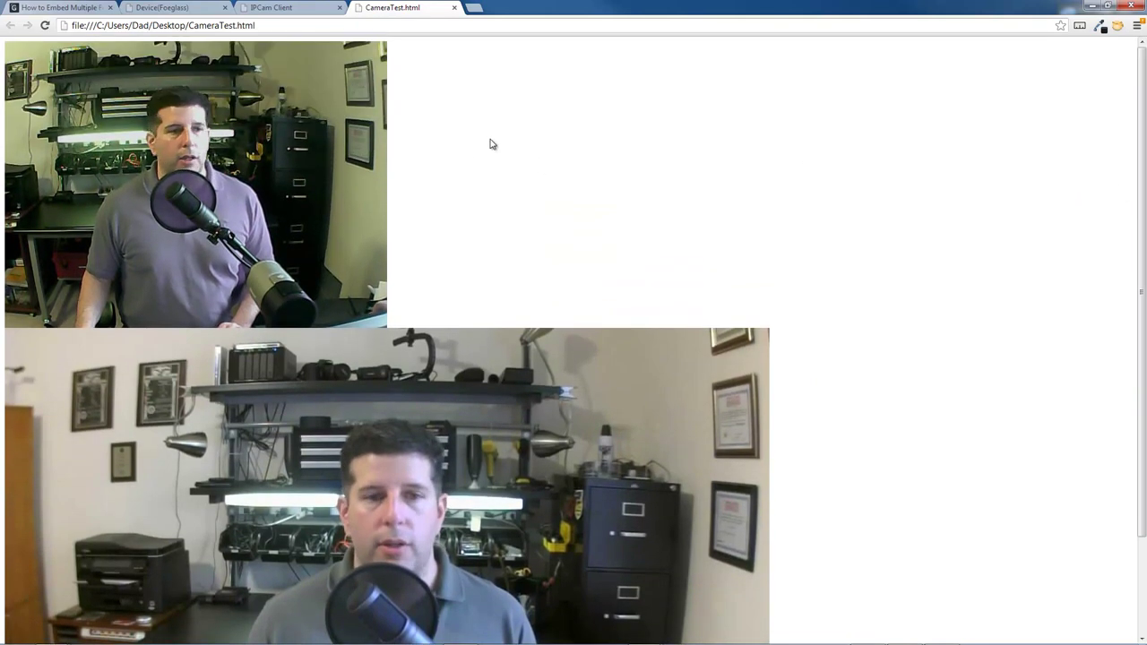
# Step: View CameraTest.html's page source and select the Camera 2 comment and img tag lines
pyautogui.rightClick(491, 145)
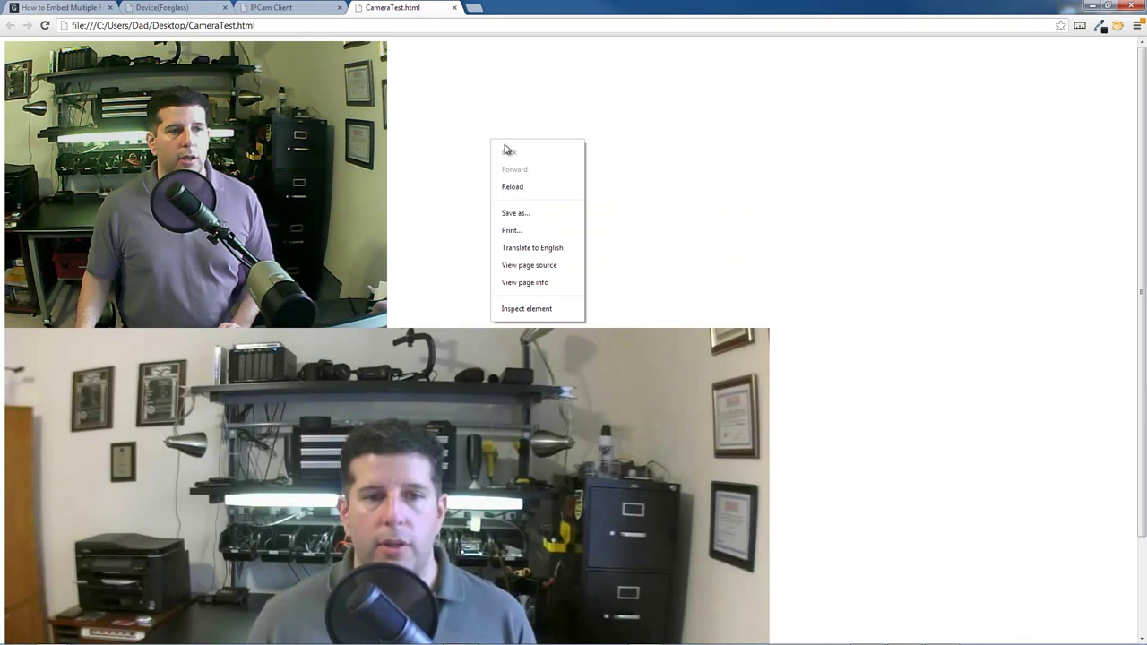
pyautogui.click(555, 266)
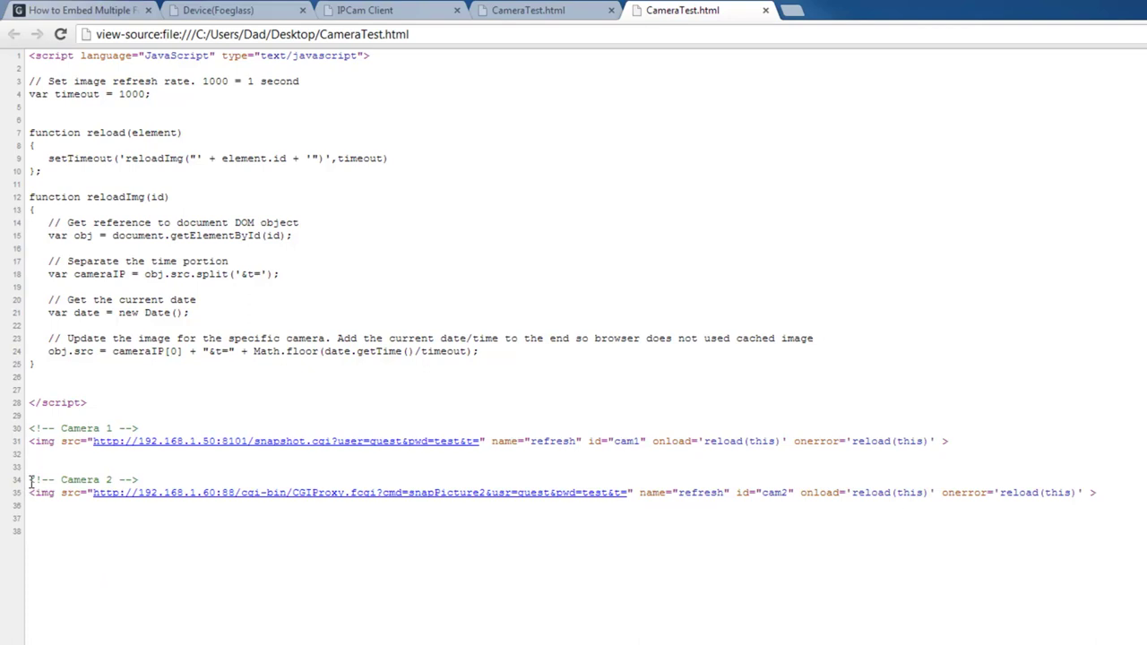
pyautogui.moveTo(29, 482); pyautogui.dragTo(1105, 504)
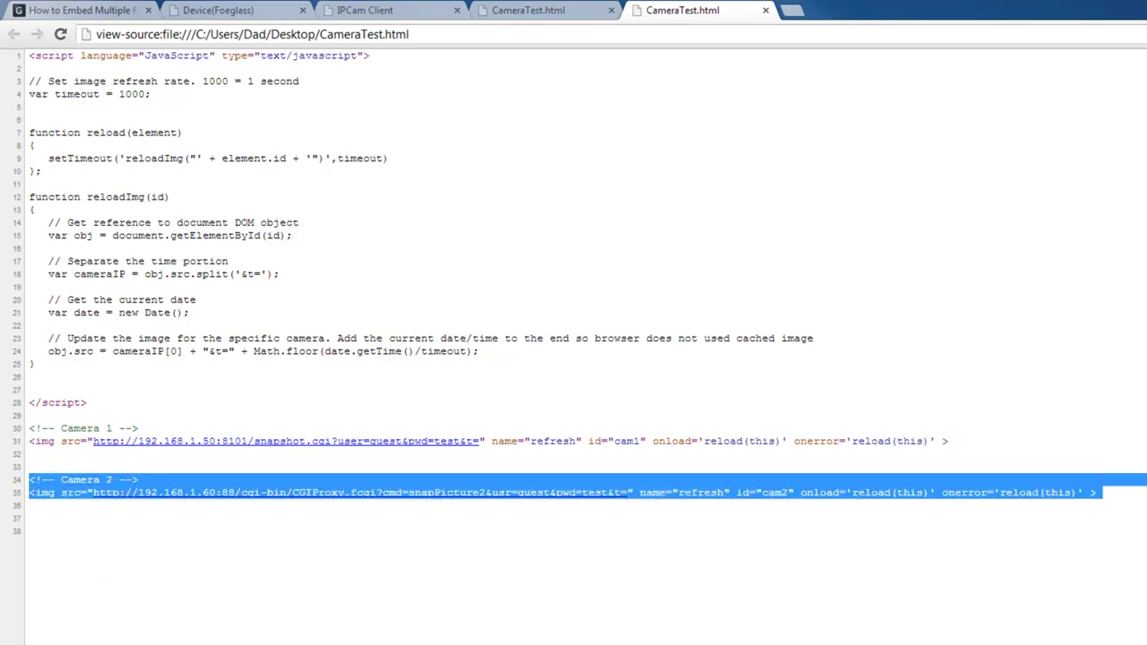
# Step: Bring the CameraTest.html Notepad window forward and maximize it
pyautogui.click(643, 634)
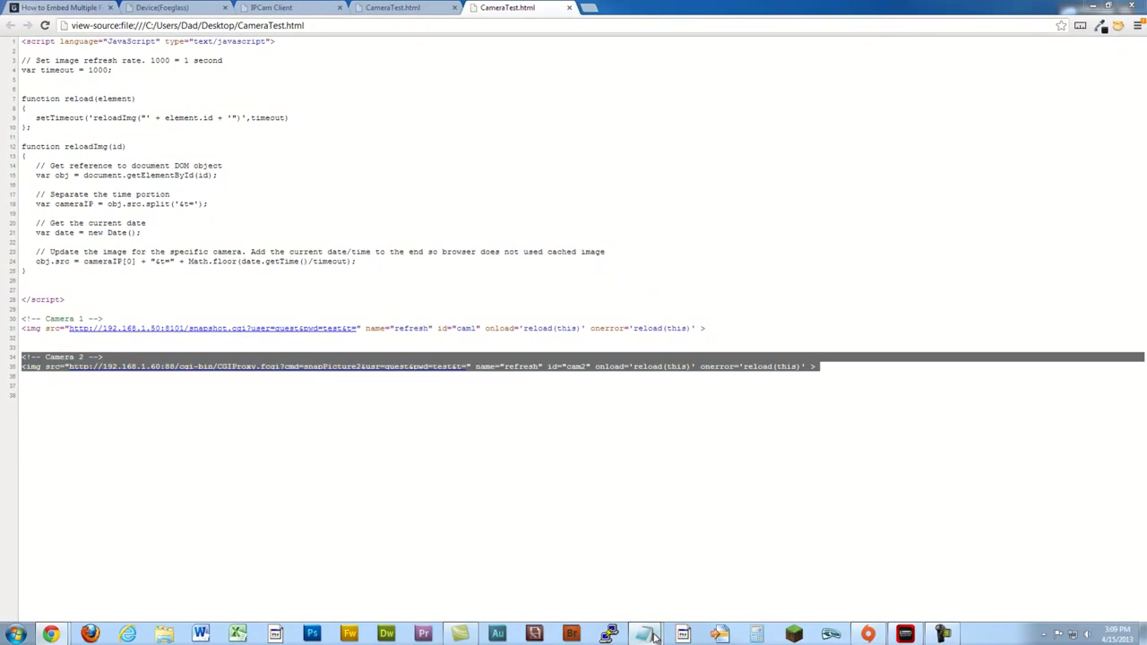
pyautogui.click(702, 590)
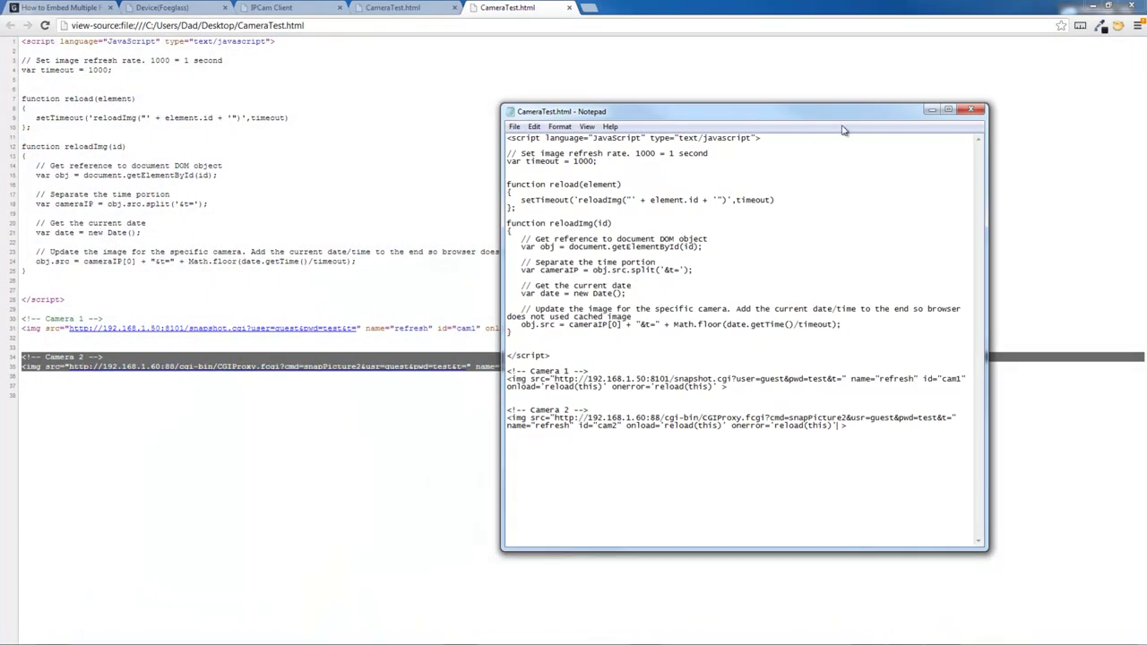
pyautogui.click(946, 111)
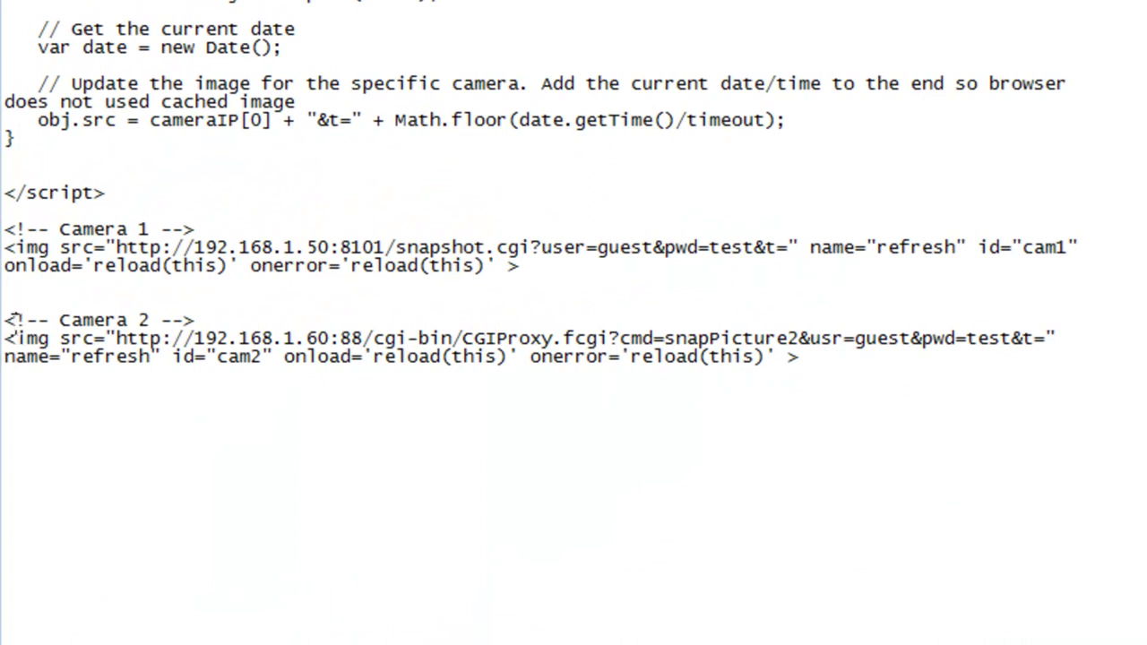
# Step: Select the Camera 2 comment and img tag and paste a copy on a new line below
pyautogui.moveTo(7, 327); pyautogui.dragTo(865, 360)
pyautogui.hotkey('ctrl', 'c')
pyautogui.click(865, 360)
pyautogui.press('Return')
pyautogui.press('Return')
pyautogui.hotkey('ctrl', 'v')
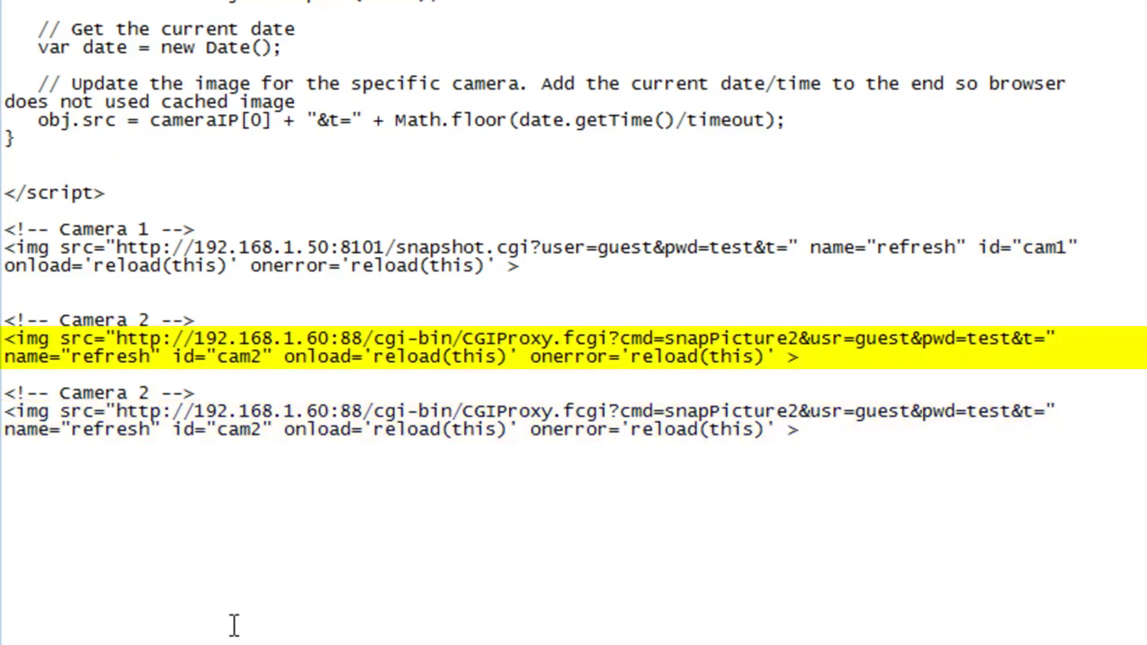
pyautogui.scroll(5, 233, 625)
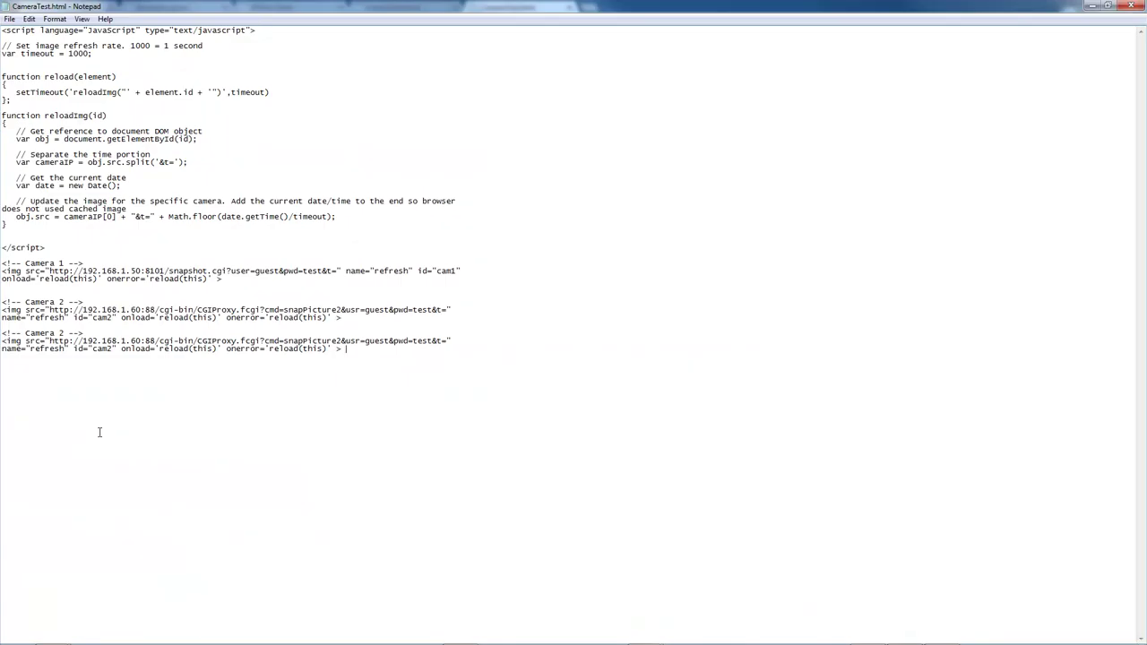
# Step: Switch from the Foscam tutorial window to Chrome's CameraTest.html tab showing both live Foscam feeds
pyautogui.click(51, 634)
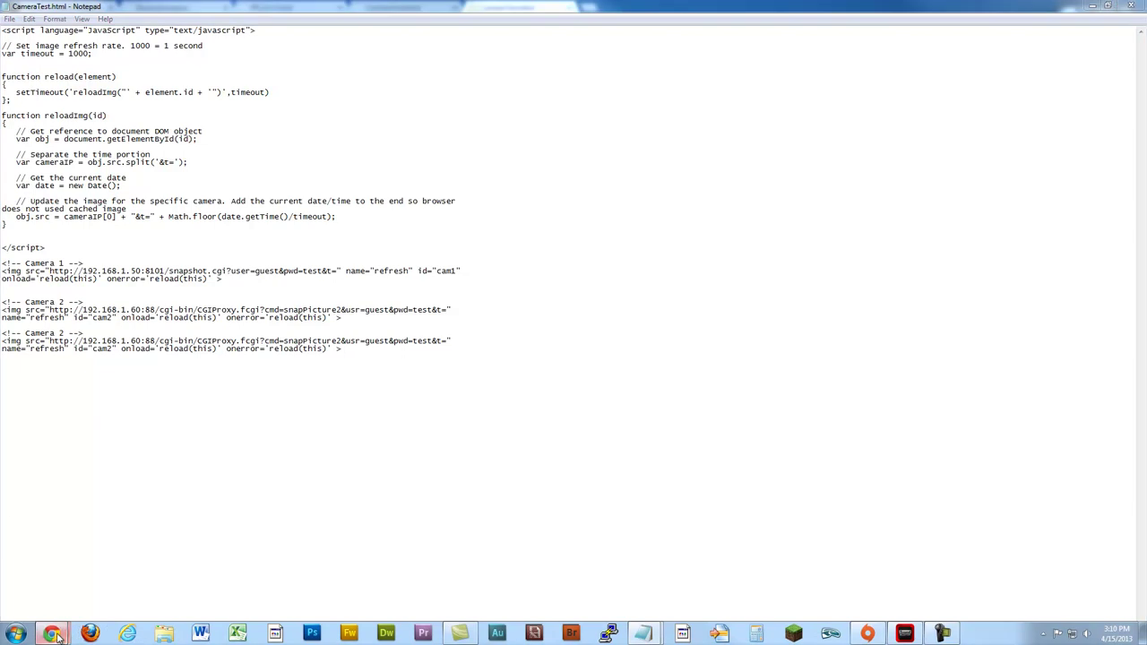
pyautogui.click(207, 573)
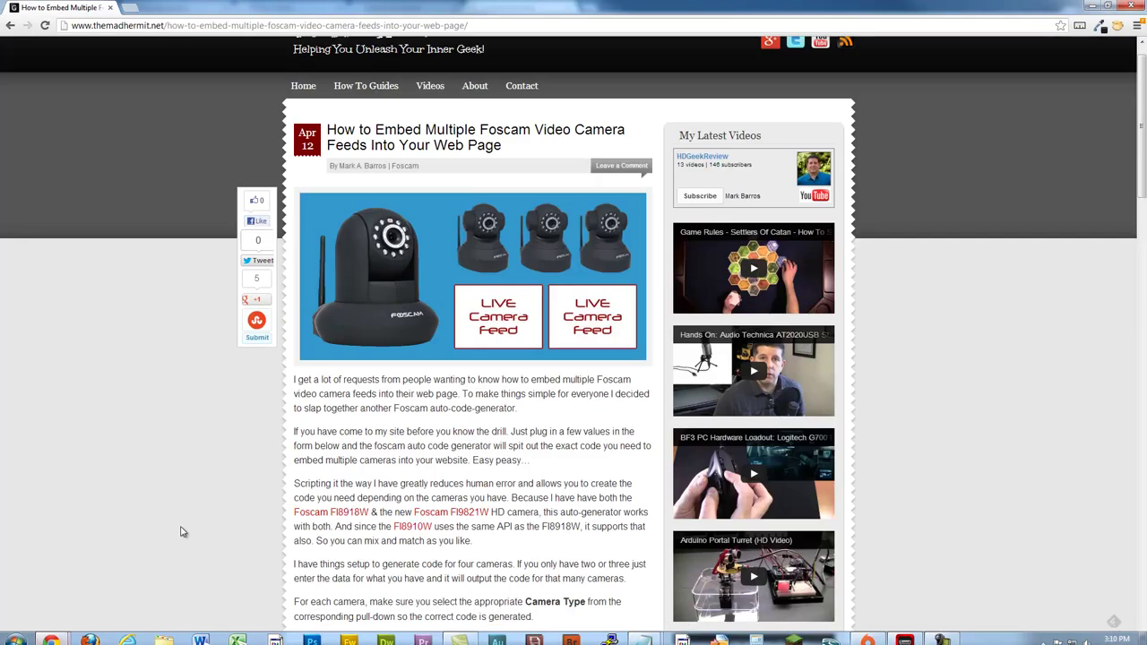
pyautogui.moveTo(185, 638)
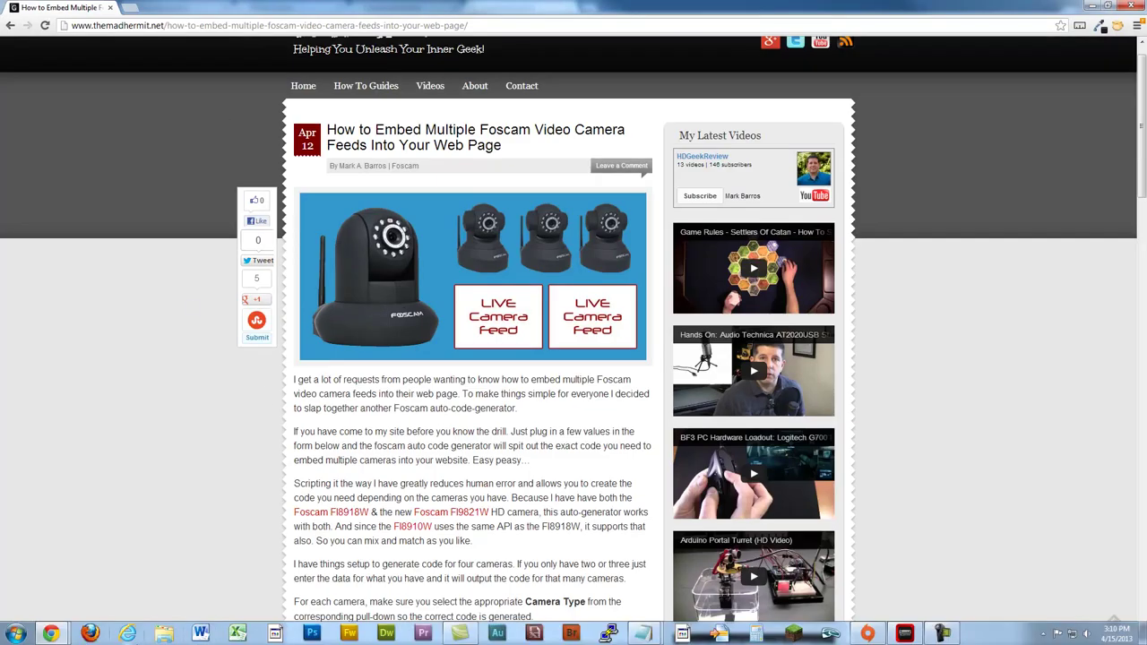
pyautogui.click(51, 634)
pyautogui.click(87, 538)
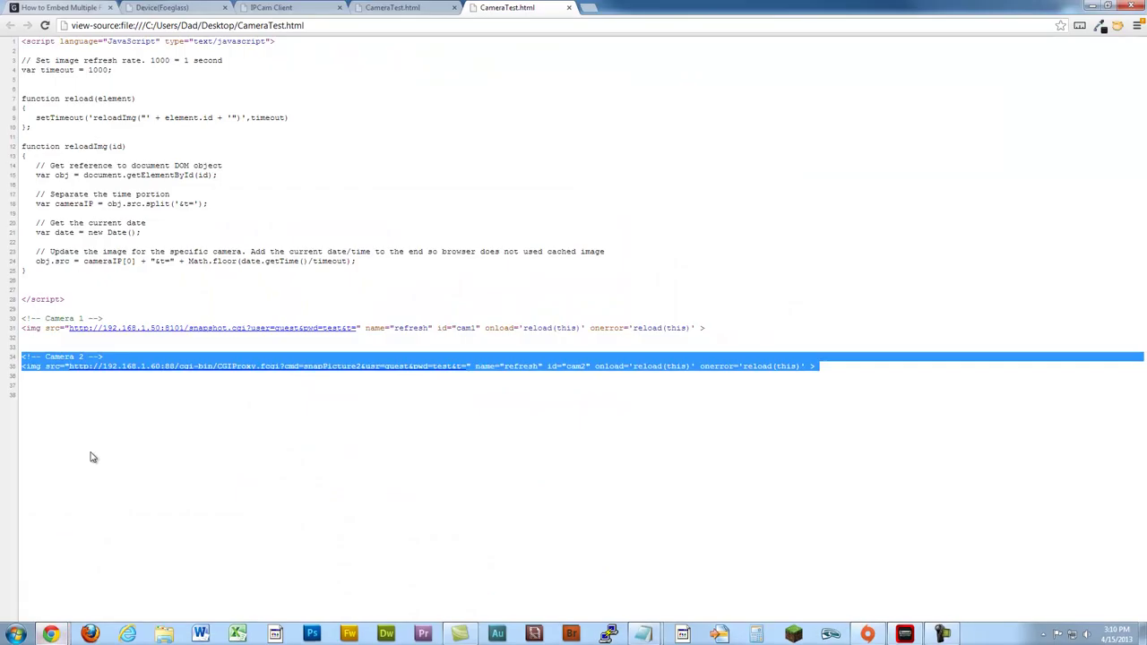
pyautogui.click(399, 9)
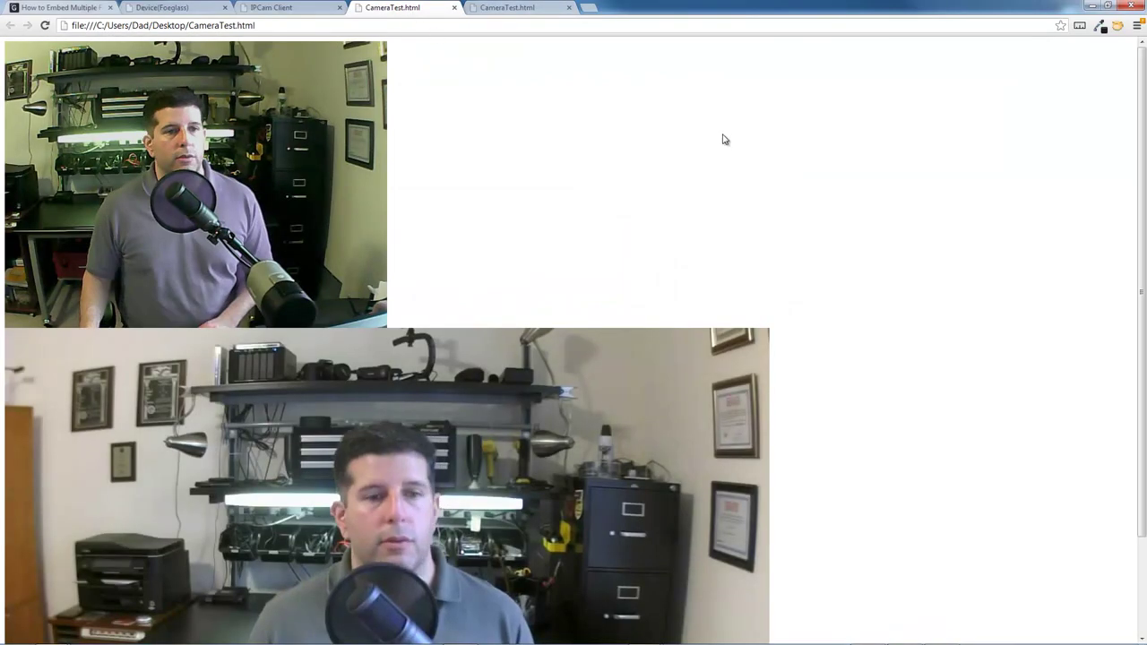